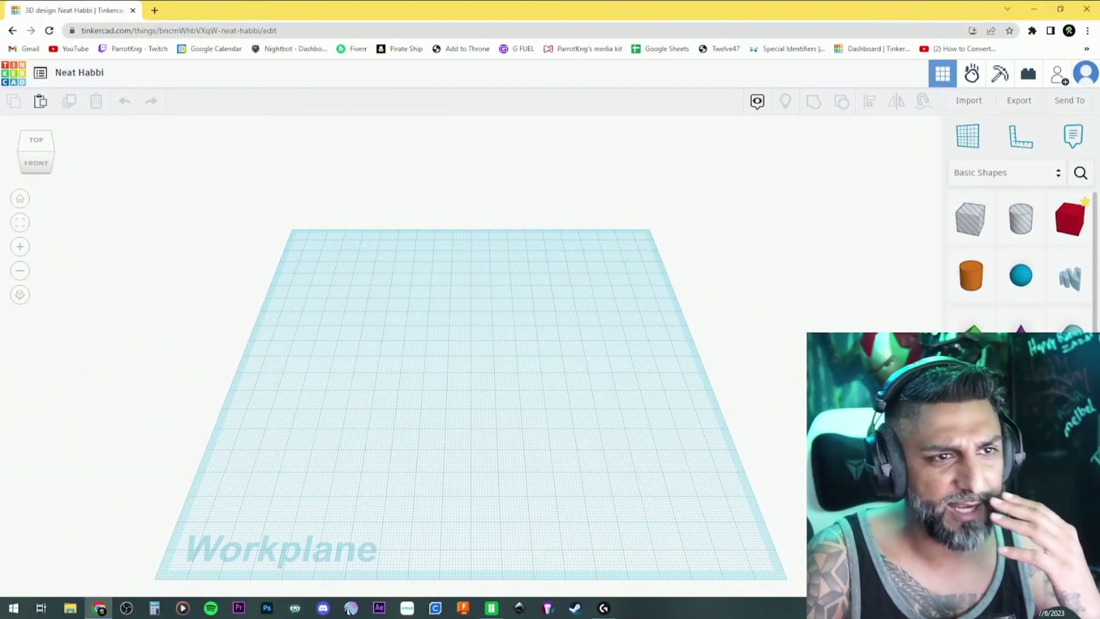
# Place a box near the workplane's center, make it 5 mm high, and reduce it to a small plate
pyautogui.moveTo(1069, 220); pyautogui.dragTo(546, 378)
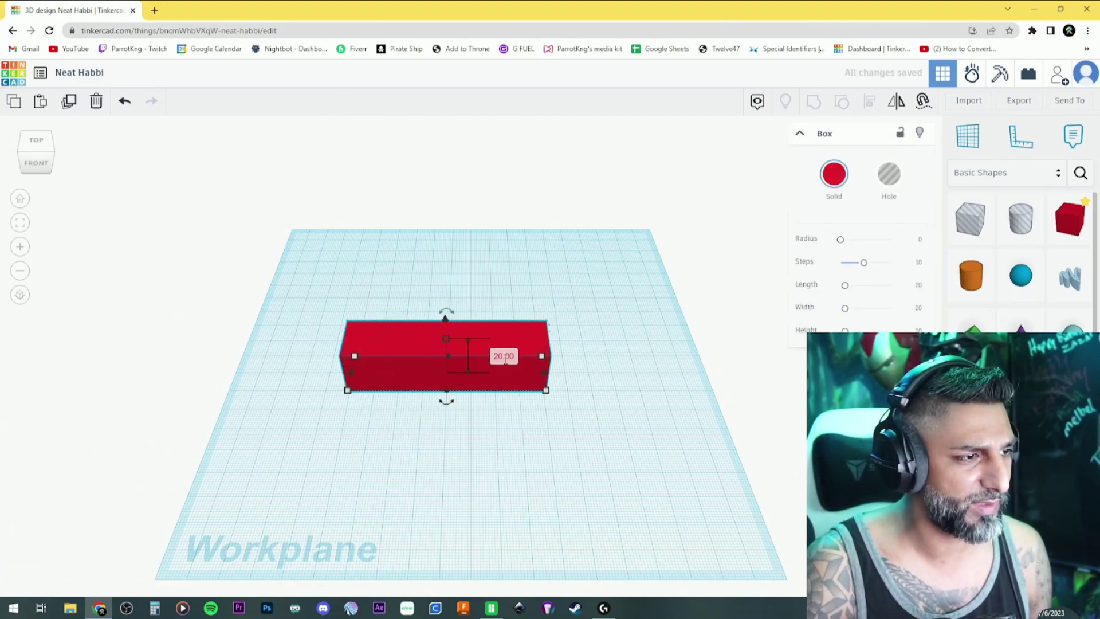
pyautogui.click(506, 356)
pyautogui.write('5')
pyautogui.press('Return')
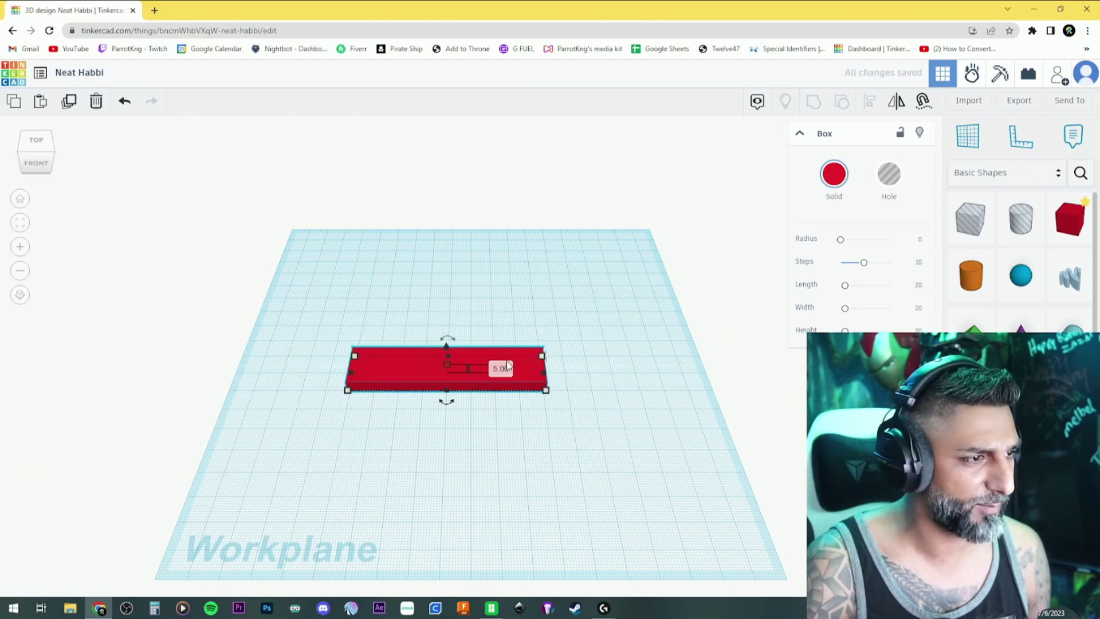
pyautogui.moveTo(545, 374)
pyautogui.mouseDown()
pyautogui.moveTo(490, 375)
pyautogui.moveTo(540, 388)
pyautogui.mouseUp()
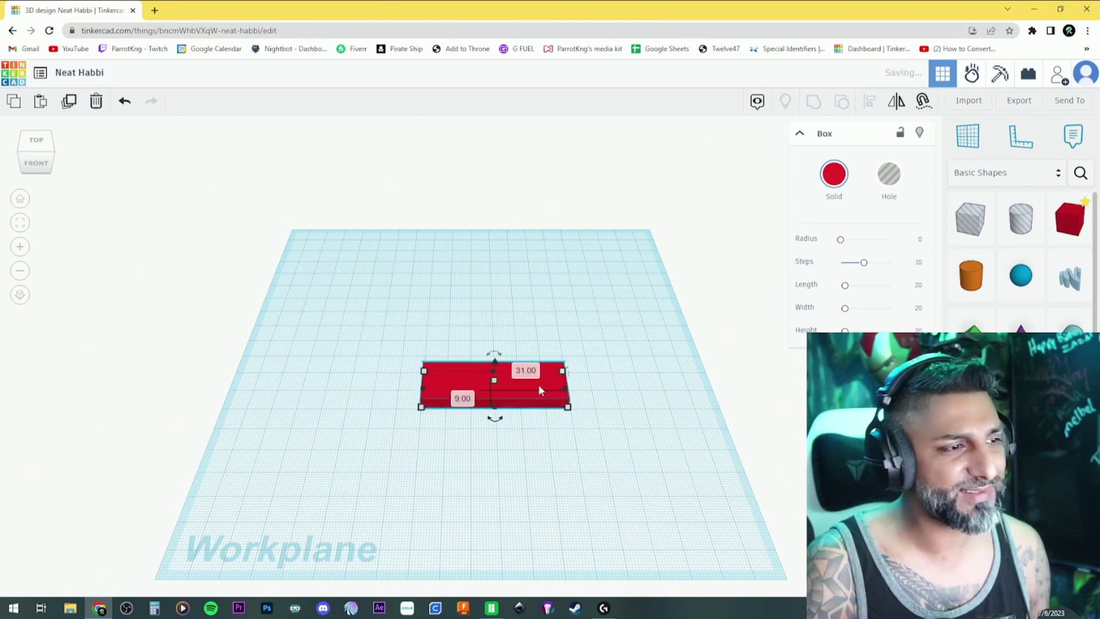
# Add a custom font text shape from the full Shape Generators collection behind the red plate
pyautogui.click(982, 181)
pyautogui.click(1013, 478)
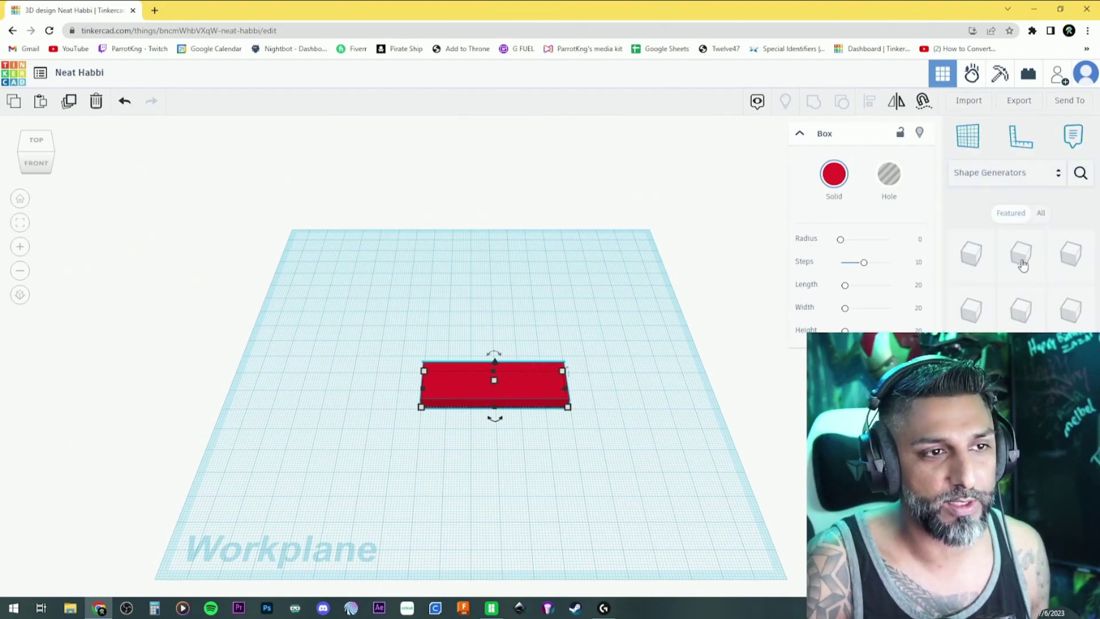
pyautogui.click(1038, 213)
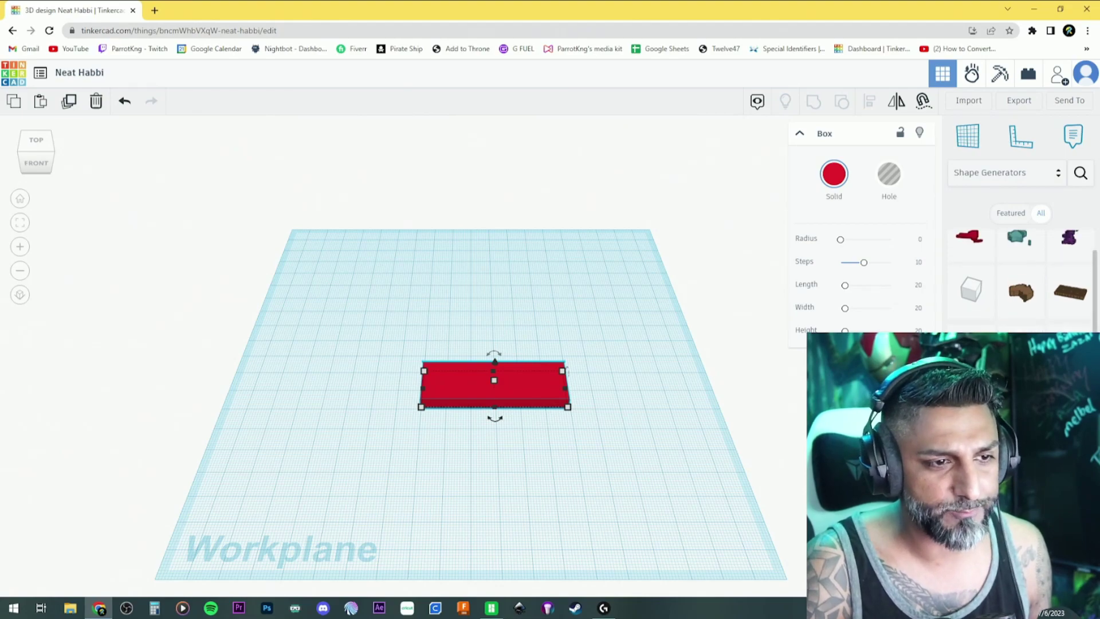
pyautogui.moveTo(1020, 401); pyautogui.dragTo(430, 301)
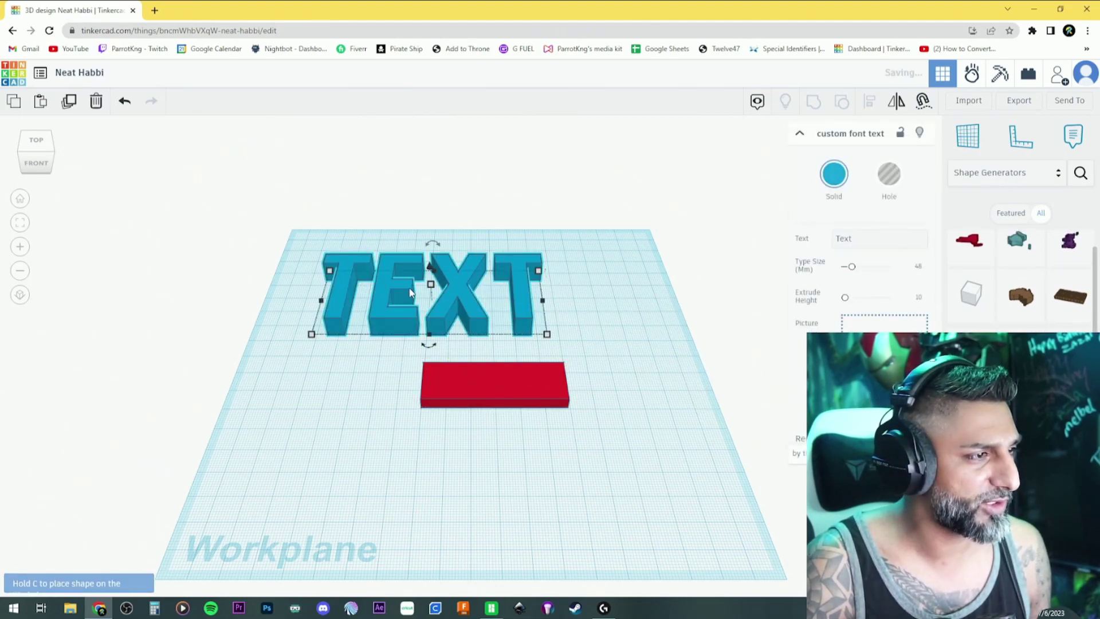
# Change the wording of the text shape to "ParrotKng"
pyautogui.click(866, 240)
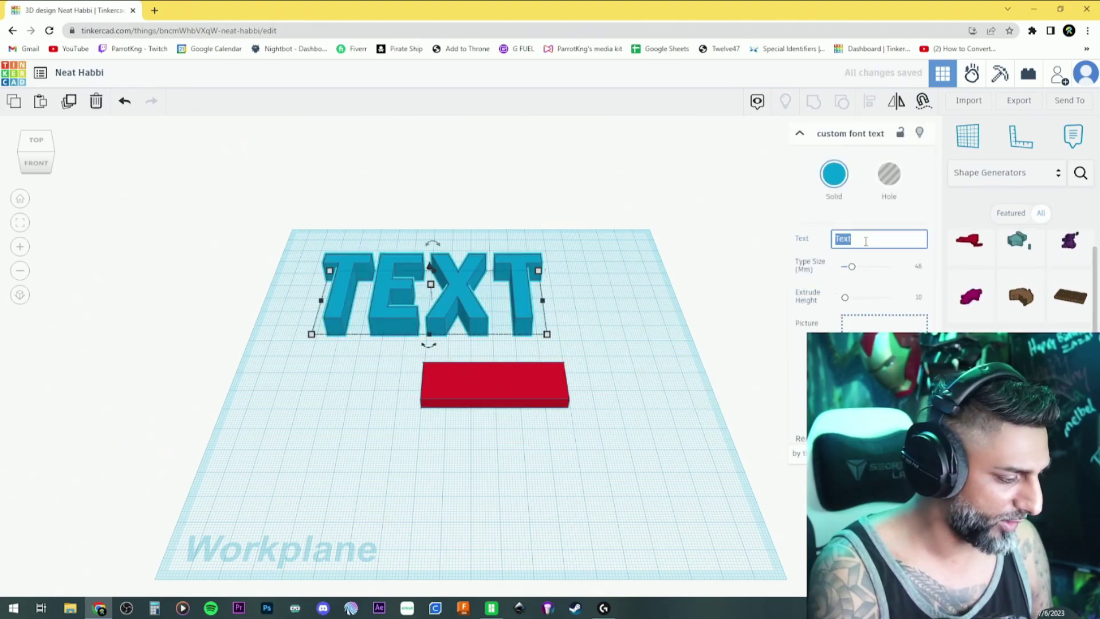
pyautogui.write('ParrotK')
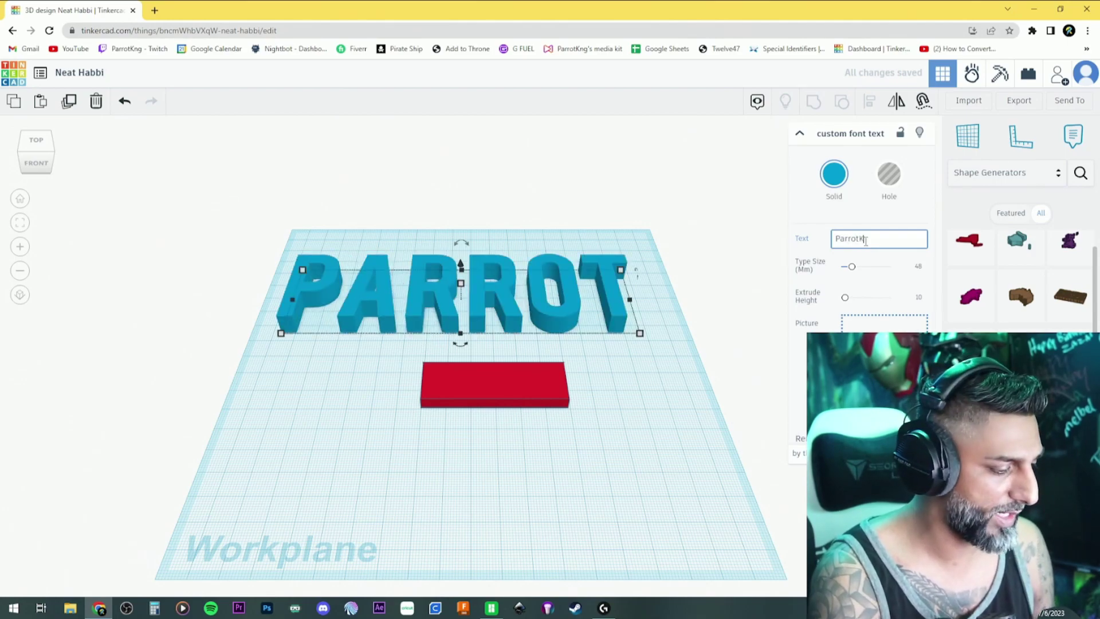
pyautogui.write('ng')
pyautogui.click(682, 376)
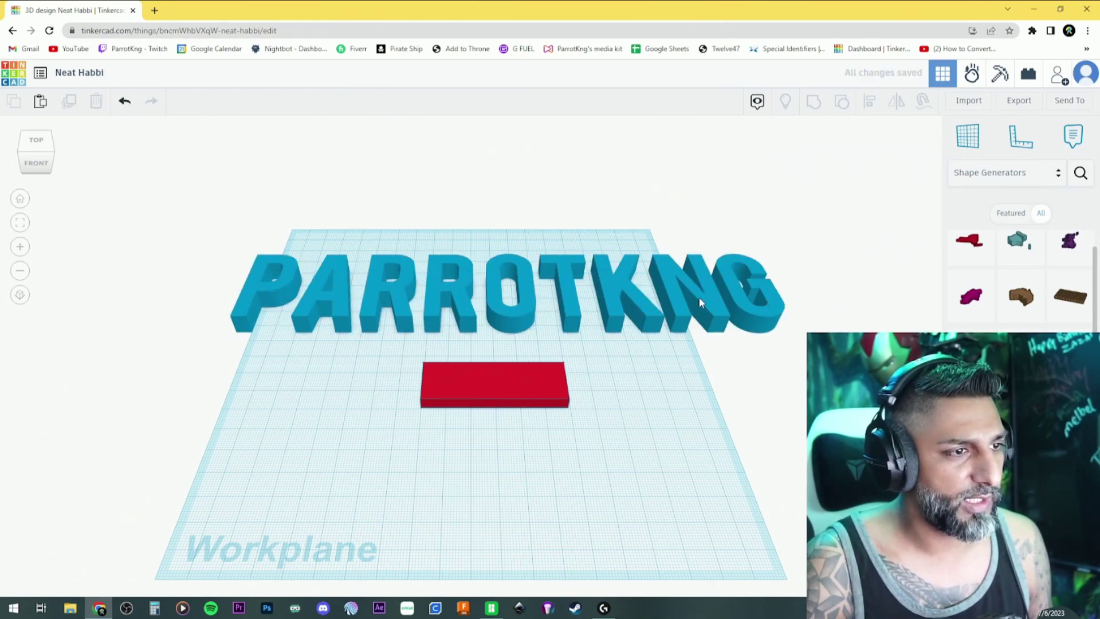
# Scale the ParrotKng text down to roughly the plate's length and set its height to 5 mm
pyautogui.click(757, 313)
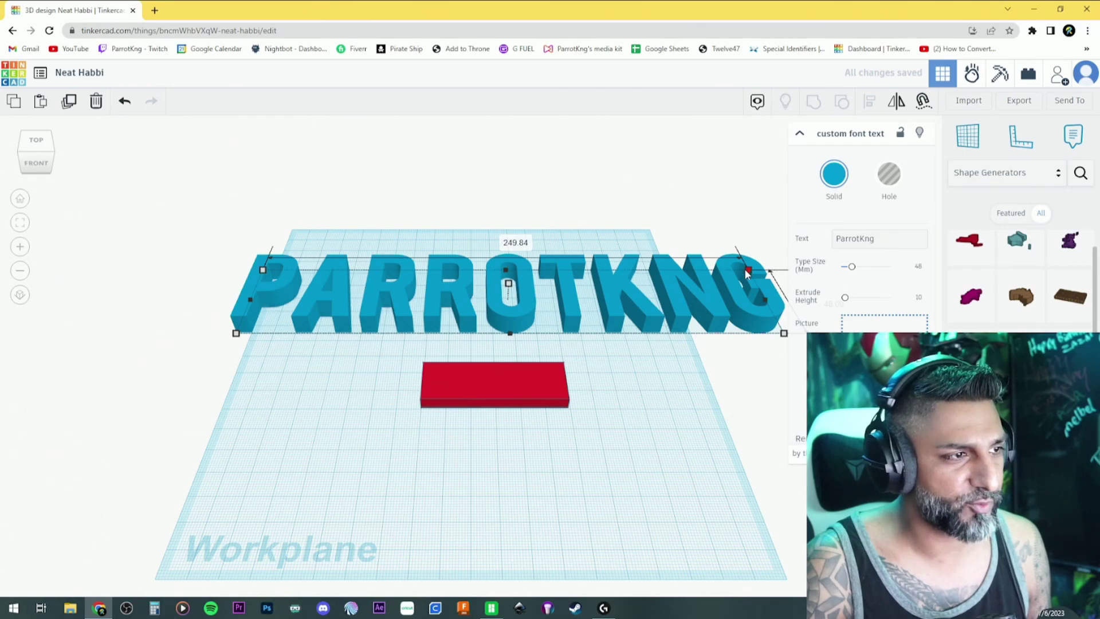
pyautogui.keyDown('shift'); pyautogui.moveTo(749, 270); pyautogui.dragTo(576, 326); pyautogui.keyUp('shift')
pyautogui.click(551, 385)
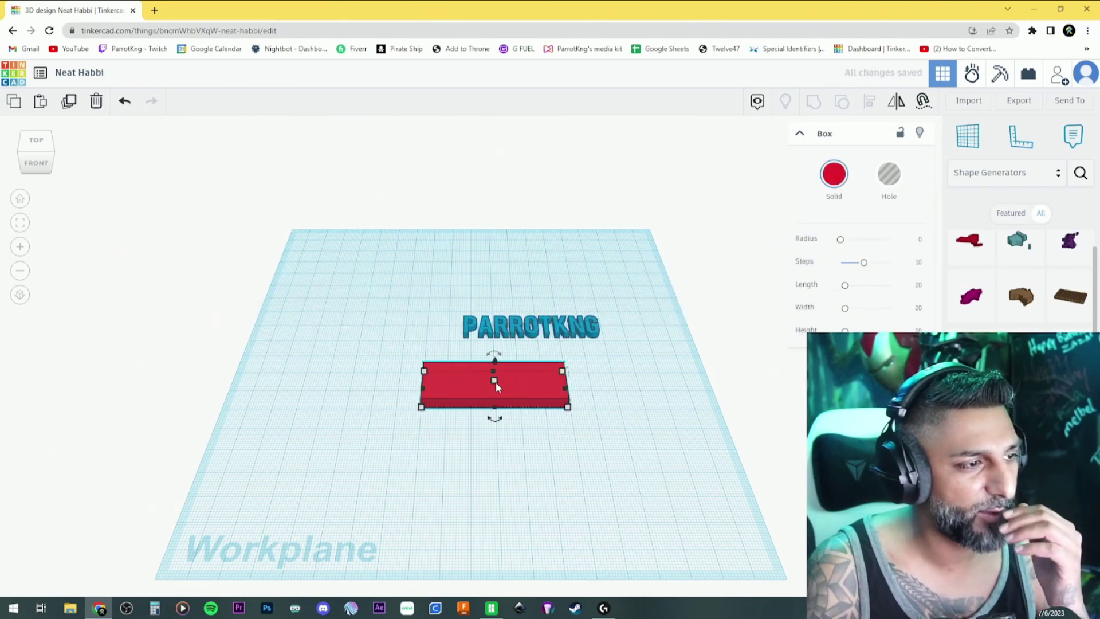
pyautogui.click(547, 337)
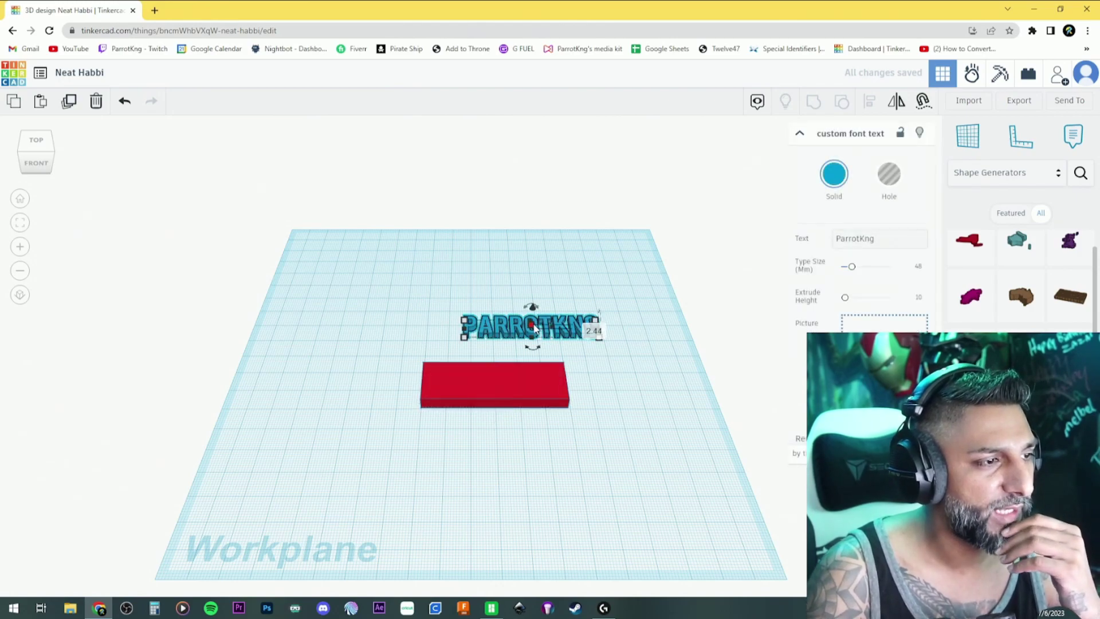
pyautogui.click(591, 328)
pyautogui.write('5')
pyautogui.press('Return')
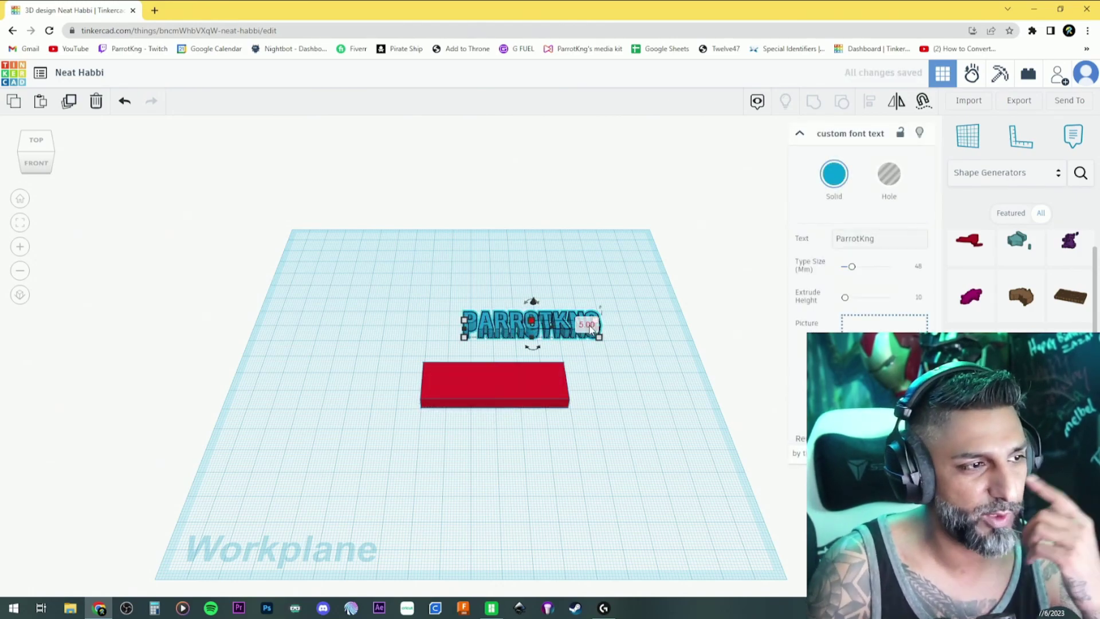
# Position the ParrotKng text centrally on a lengthened red plate and raise the text 2 mm above the workplane
pyautogui.moveTo(583, 333); pyautogui.dragTo(542, 389)
pyautogui.click(557, 389)
pyautogui.click(544, 401)
pyautogui.moveTo(479, 366); pyautogui.dragTo(479, 362)
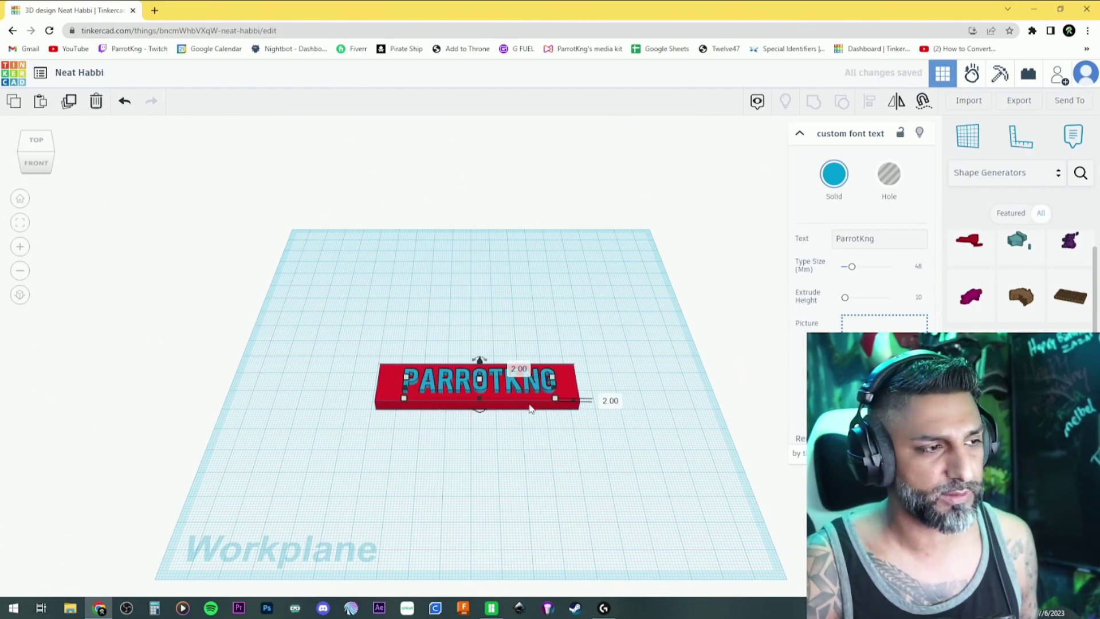
# Group the ParrotKng text and the red plate into a single shape
pyautogui.moveTo(627, 441); pyautogui.dragTo(321, 305)
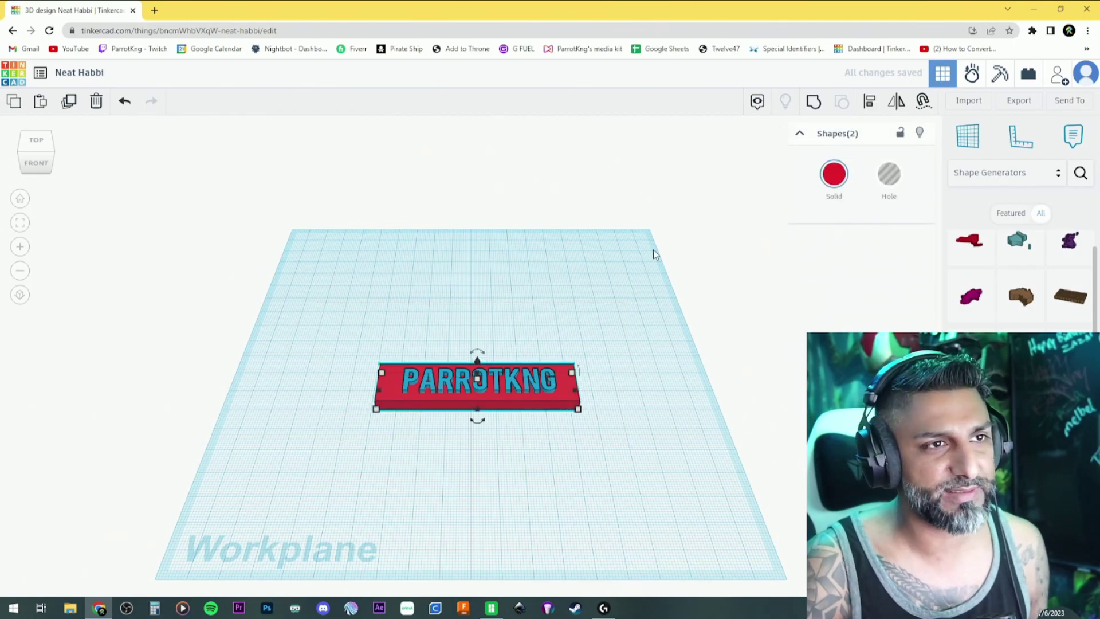
pyautogui.click(815, 103)
pyautogui.click(567, 321)
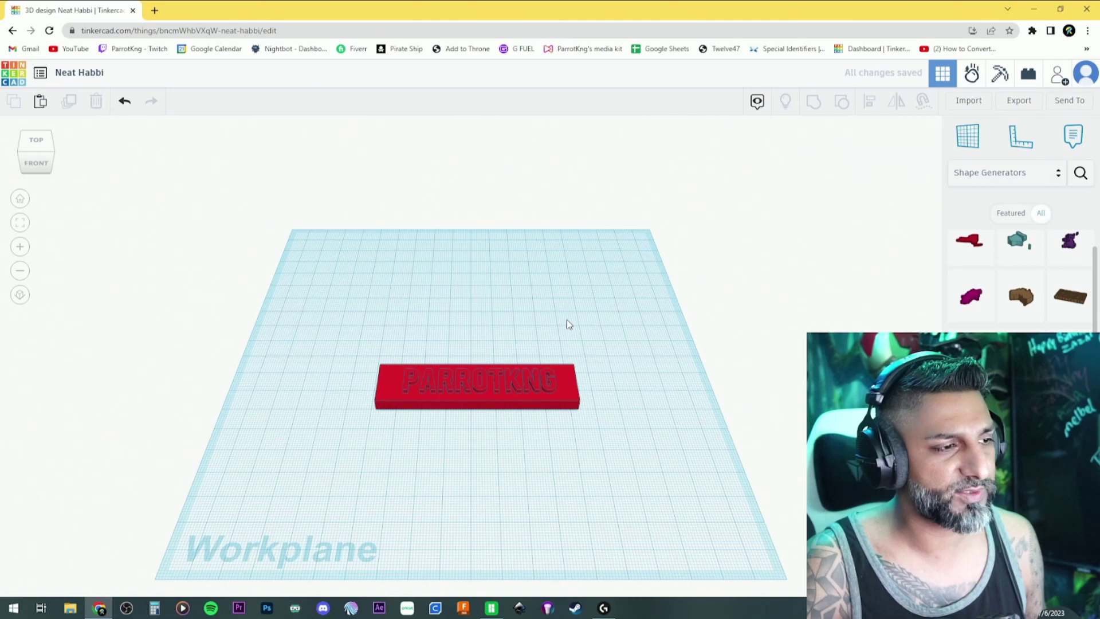
# Export the grouped name plate as an STL file named "Tinkercad Example" into the Bambu\Video folder on drive E
pyautogui.click(573, 404)
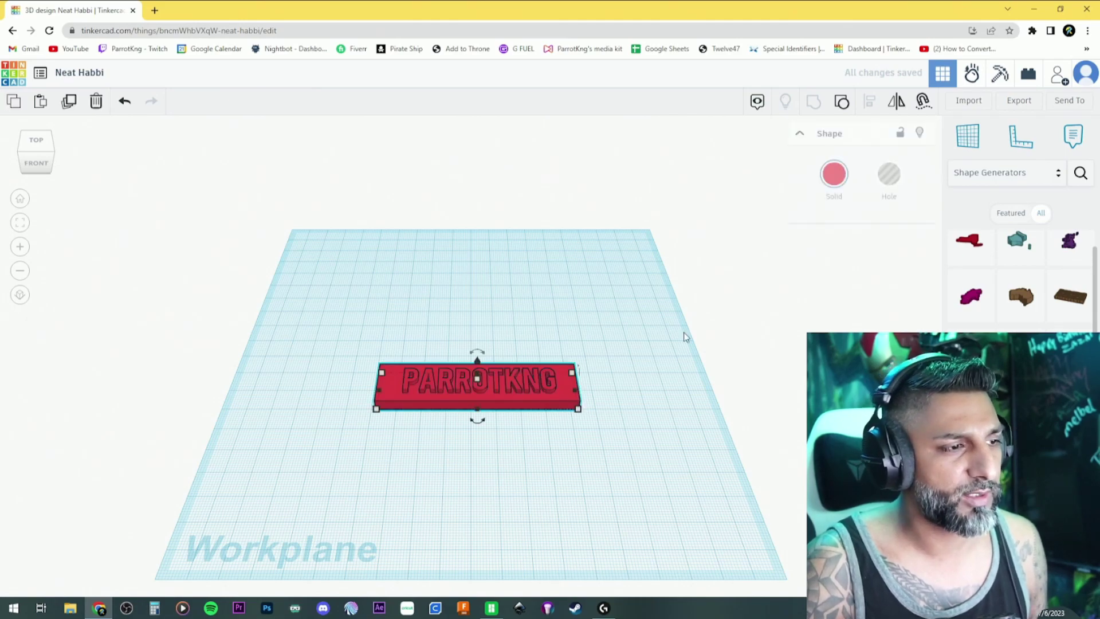
pyautogui.click(1009, 101)
pyautogui.click(597, 352)
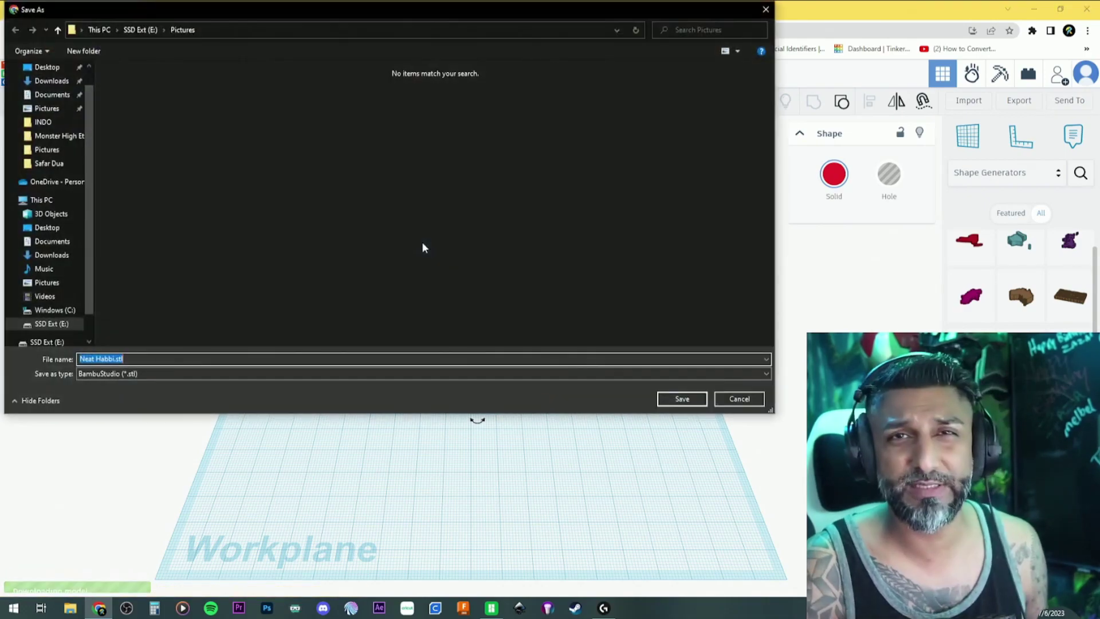
pyautogui.click(140, 29)
pyautogui.doubleClick(149, 94)
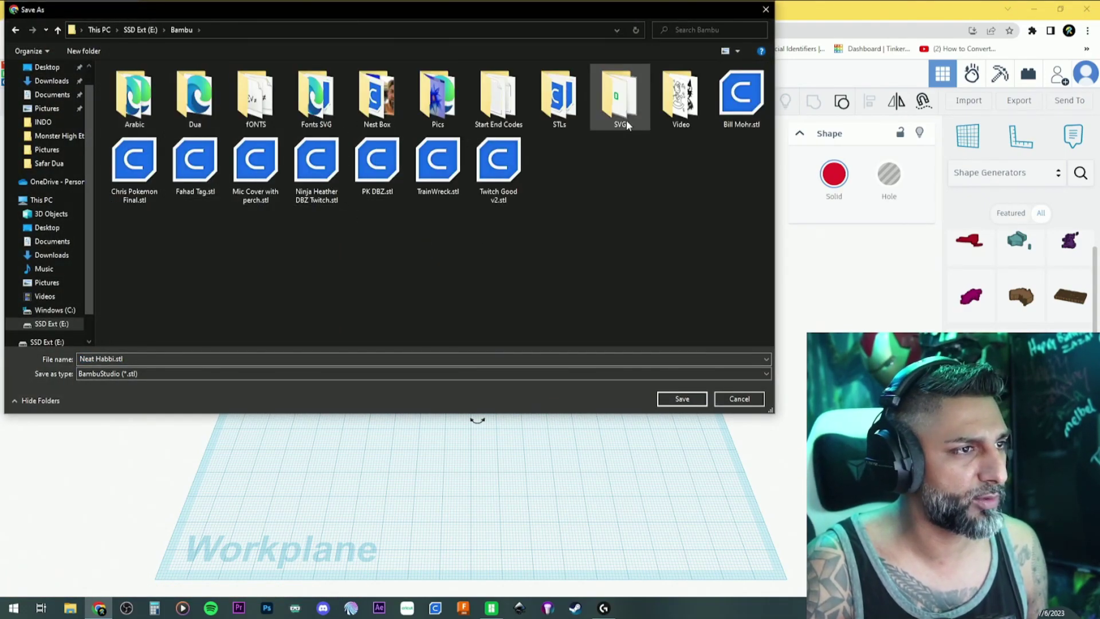
pyautogui.click(677, 114)
pyautogui.press('Return')
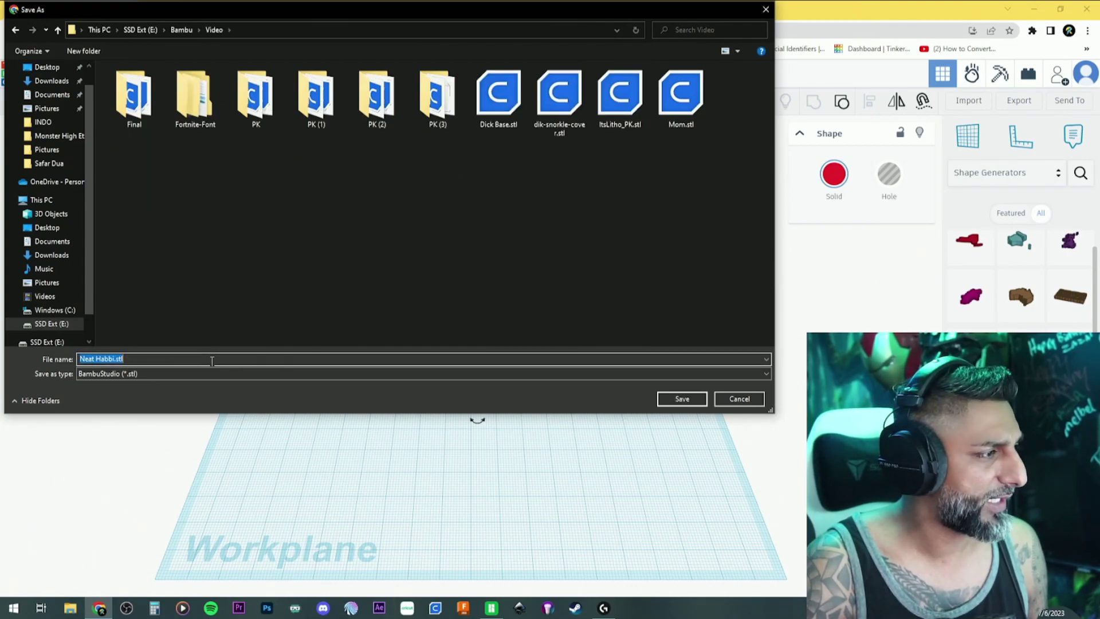
pyautogui.write('Tinker')
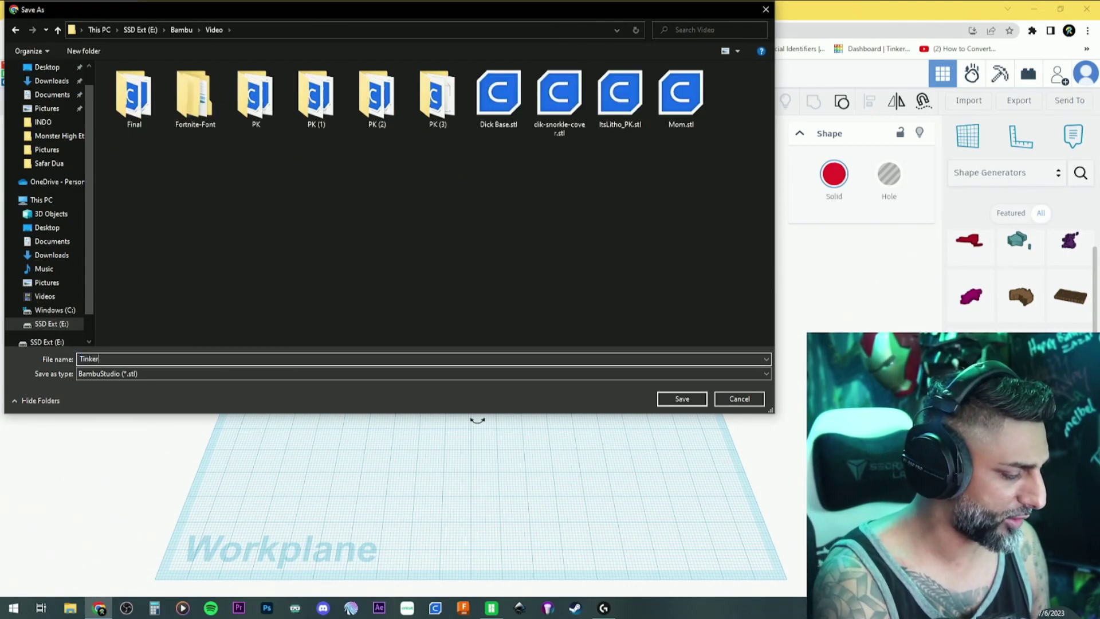
pyautogui.write('cad Exampl')
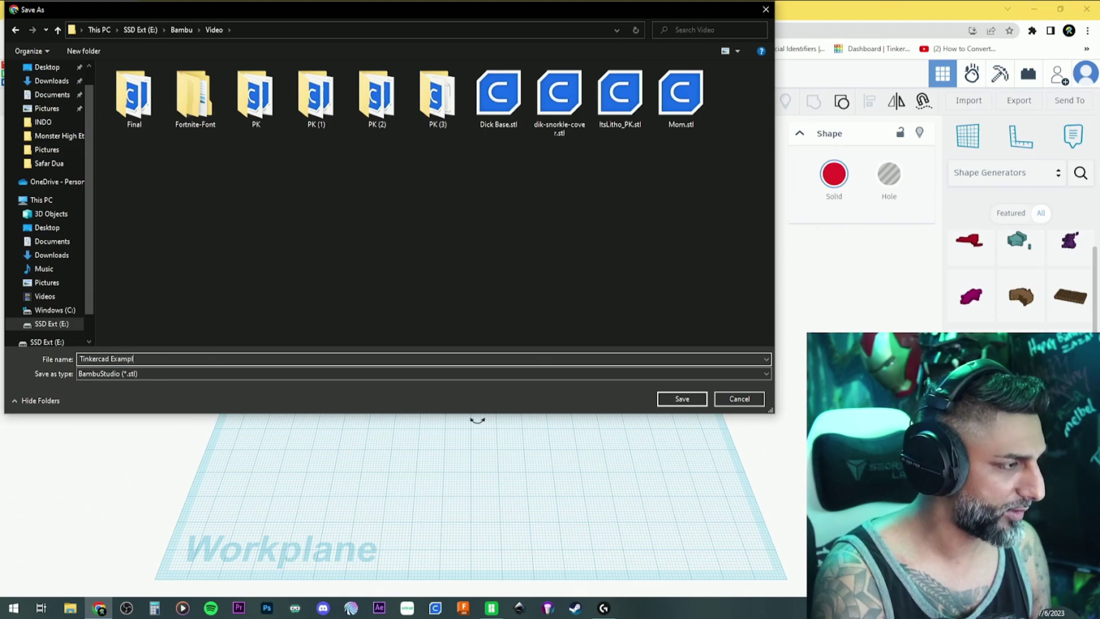
pyautogui.write('e')
pyautogui.press('Return')
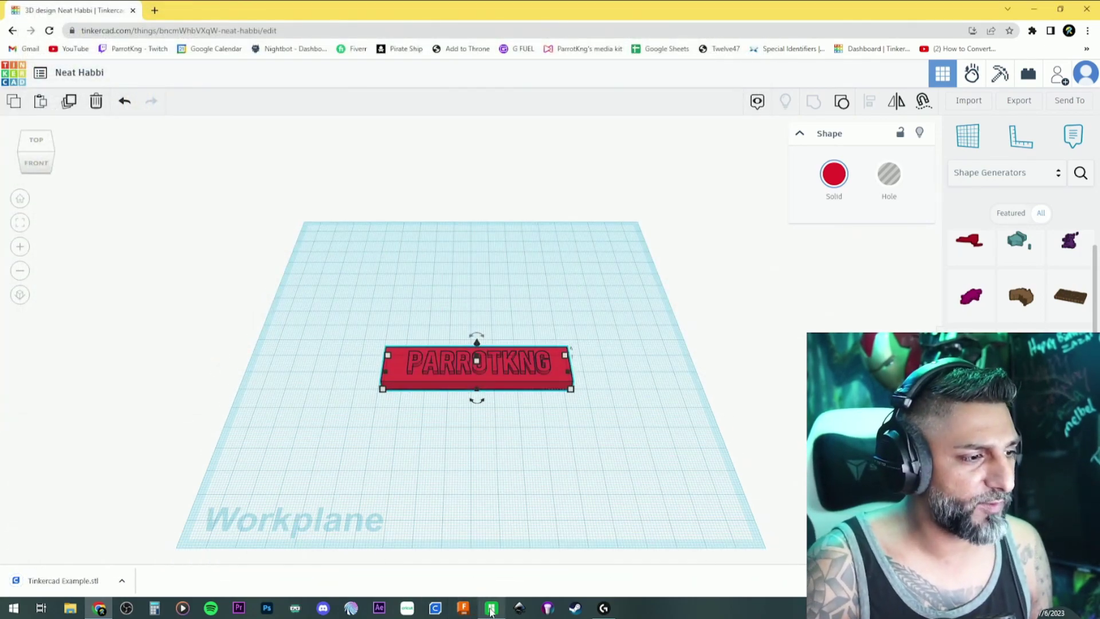
# Switch to Bambu Studio's Prepare view and remove the Monster High model from the build plate
pyautogui.click(491, 608)
pyautogui.click(66, 29)
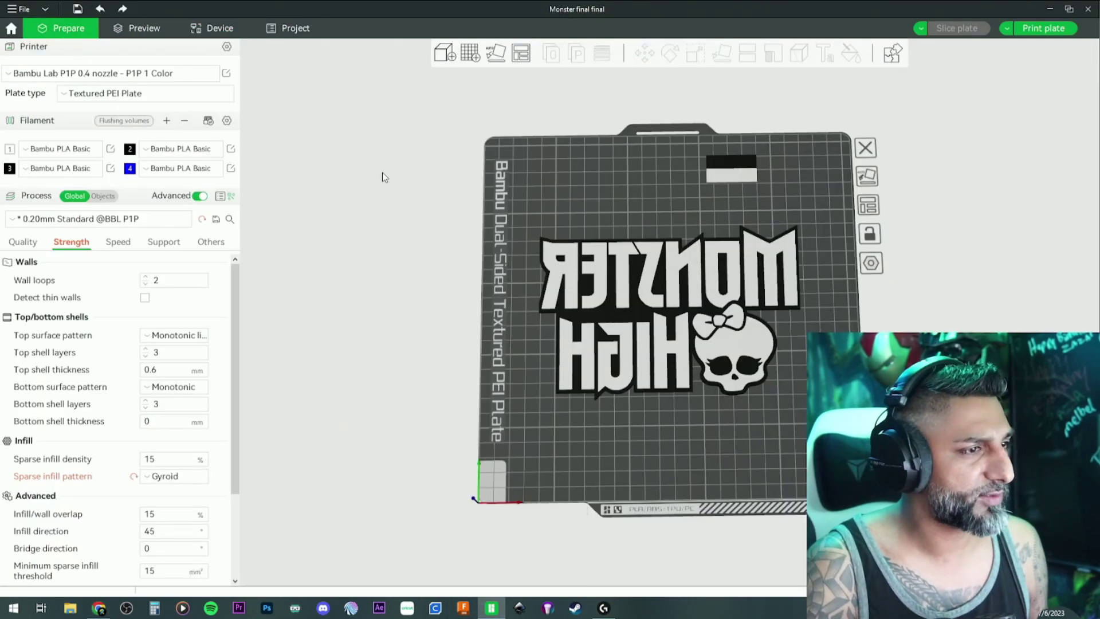
pyautogui.hotkey('ctrl', 'Delete')
# Import Tinkercad Example.stl from the Bambu\Video folder onto the empty build plate
pyautogui.hotkey('ctrl', 'i')
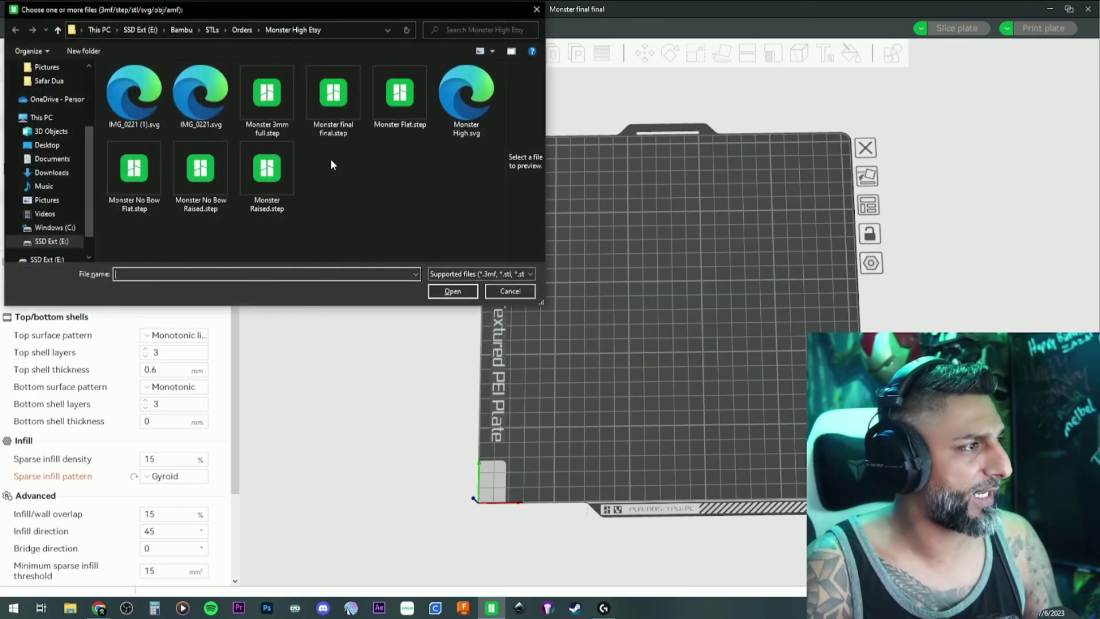
pyautogui.click(213, 30)
pyautogui.scroll(-5, 264, 202)
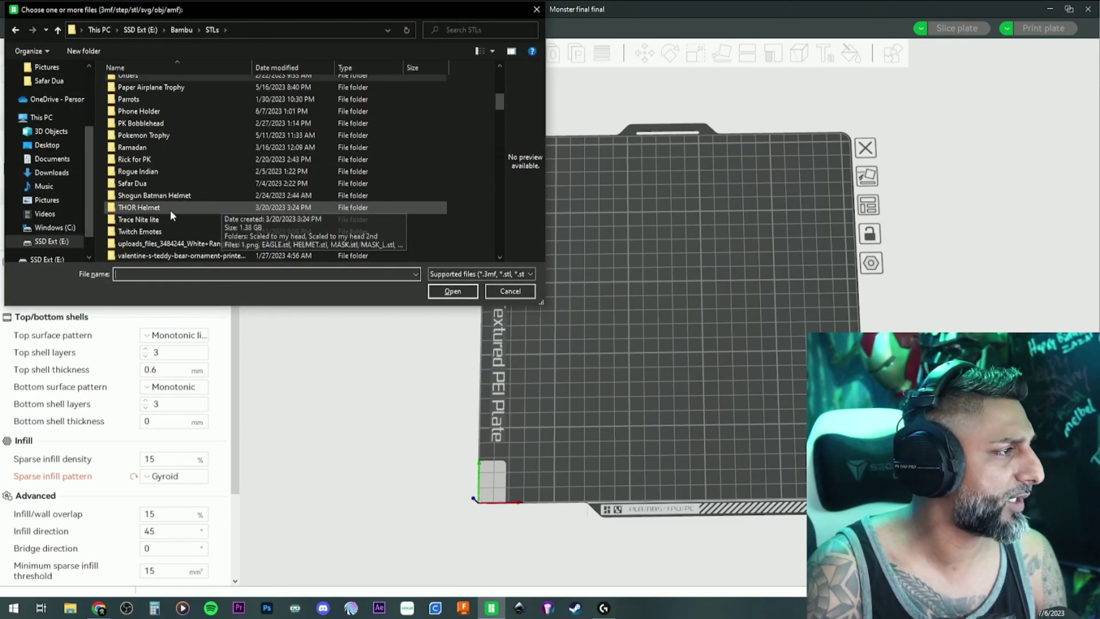
pyautogui.click(181, 28)
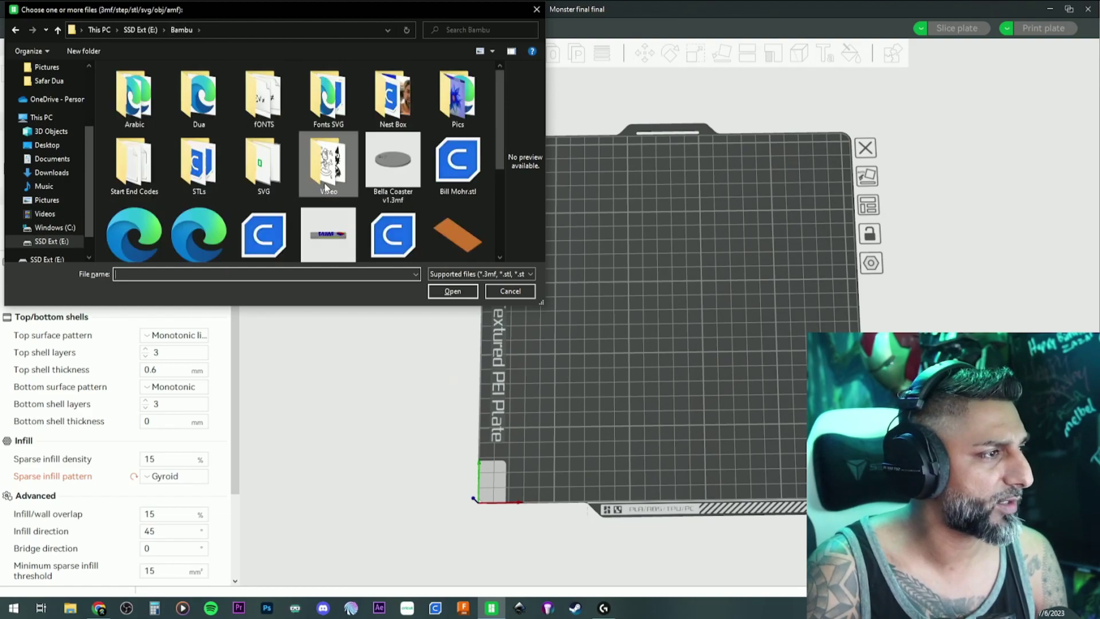
pyautogui.doubleClick(327, 182)
pyautogui.scroll(-5, 292, 193)
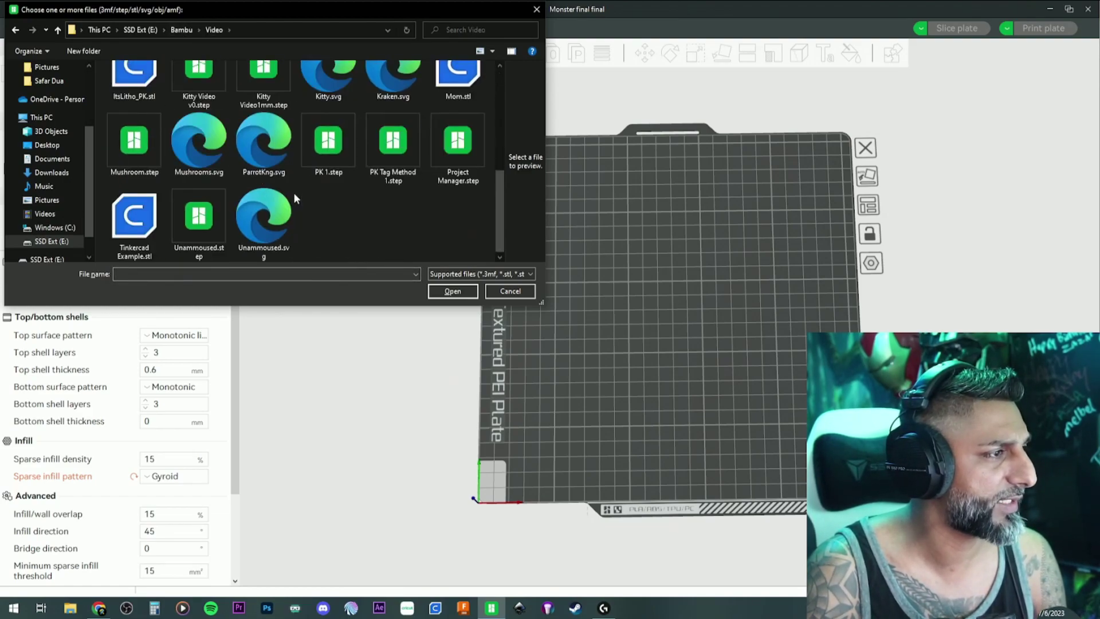
pyautogui.click(150, 224)
pyautogui.click(452, 292)
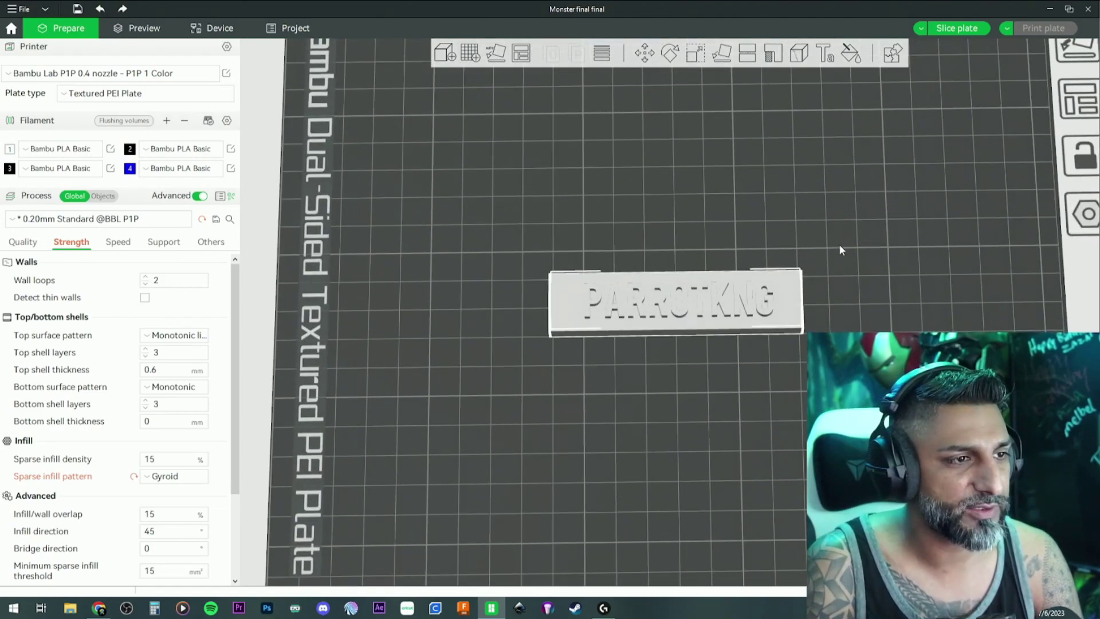
# Paint the top faces of the letters P, A, R and R with blue filament 4 using the Fill painting tool
pyautogui.click(851, 53)
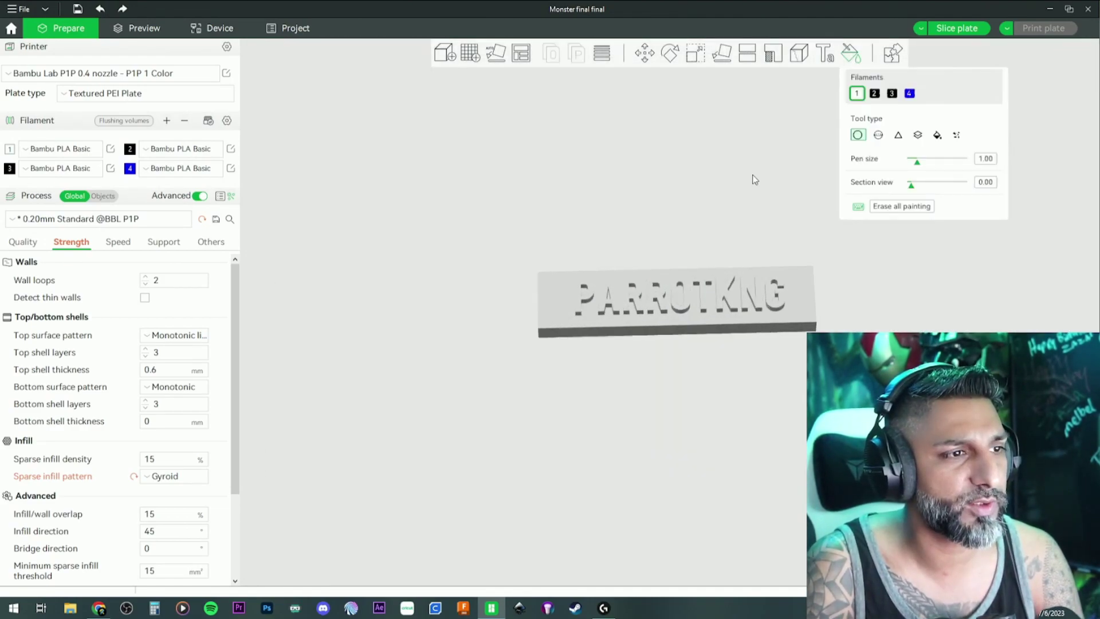
pyautogui.click(910, 94)
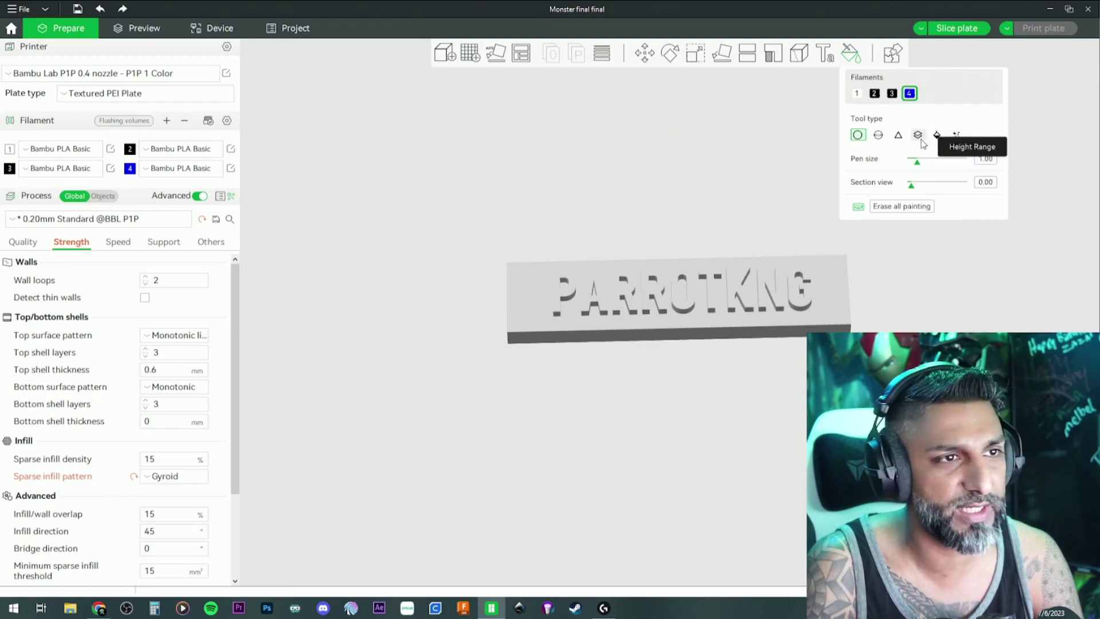
pyautogui.click(937, 136)
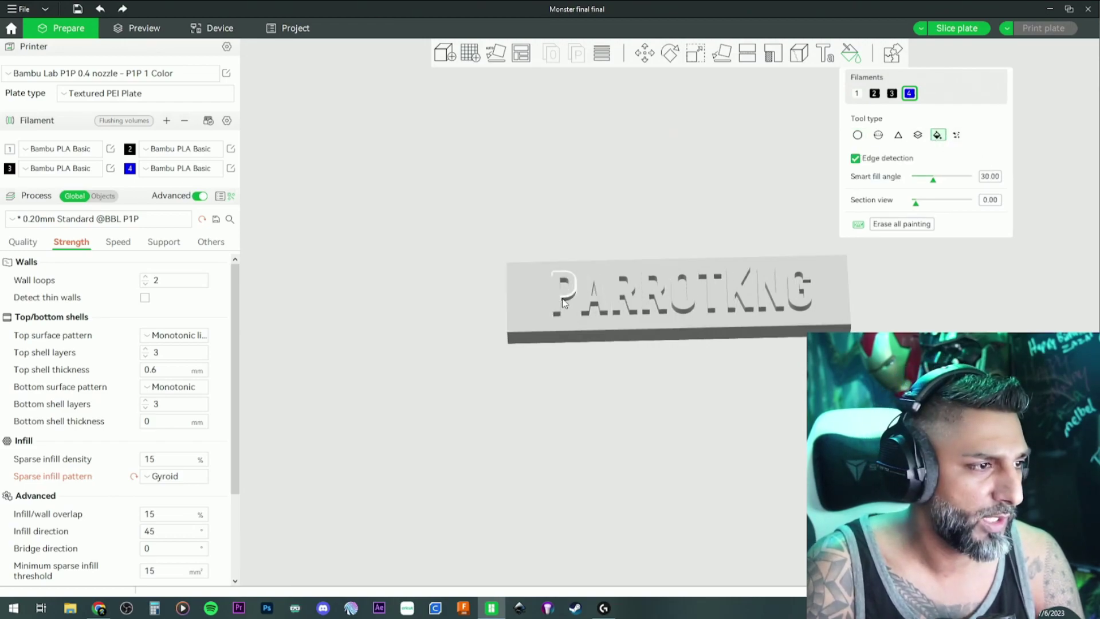
pyautogui.click(562, 292)
pyautogui.click(590, 298)
pyautogui.click(624, 294)
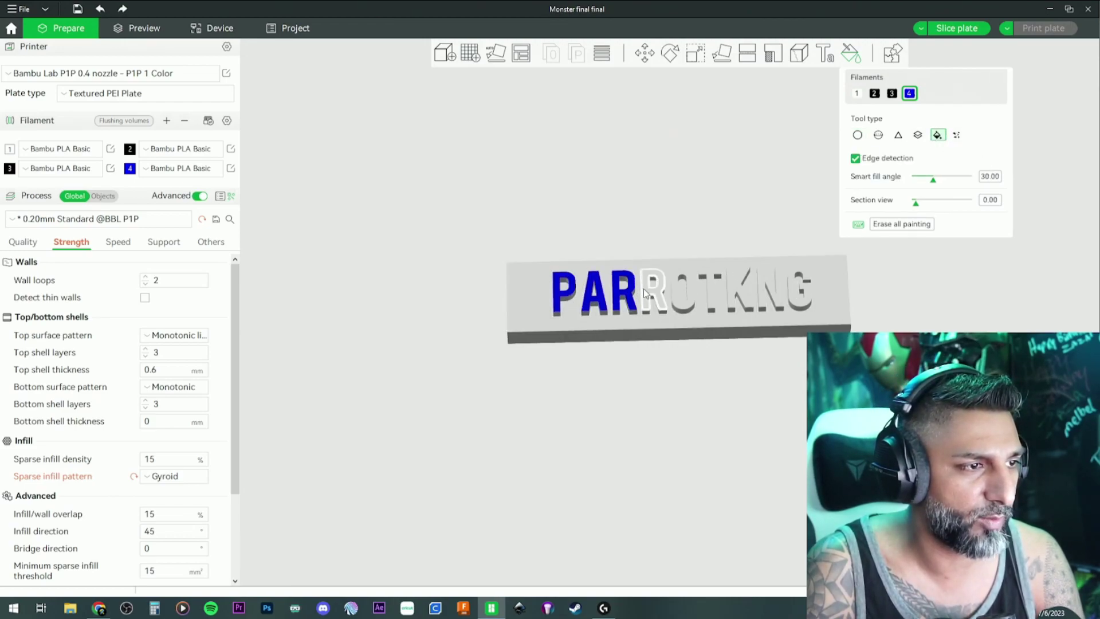
pyautogui.click(653, 292)
# Paint the full raised PARROTKNG lettering with blue filament 4 using the Height range tool set to 2 mm
pyautogui.moveTo(628, 249); pyautogui.dragTo(657, 226)
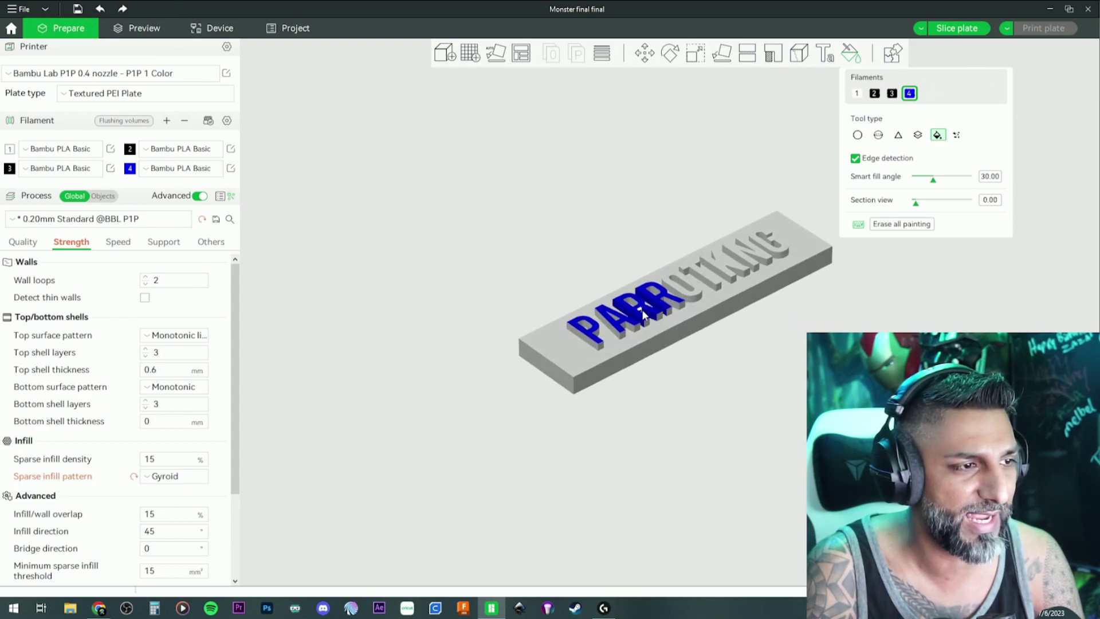
pyautogui.moveTo(816, 343); pyautogui.dragTo(791, 353)
pyautogui.click(918, 135)
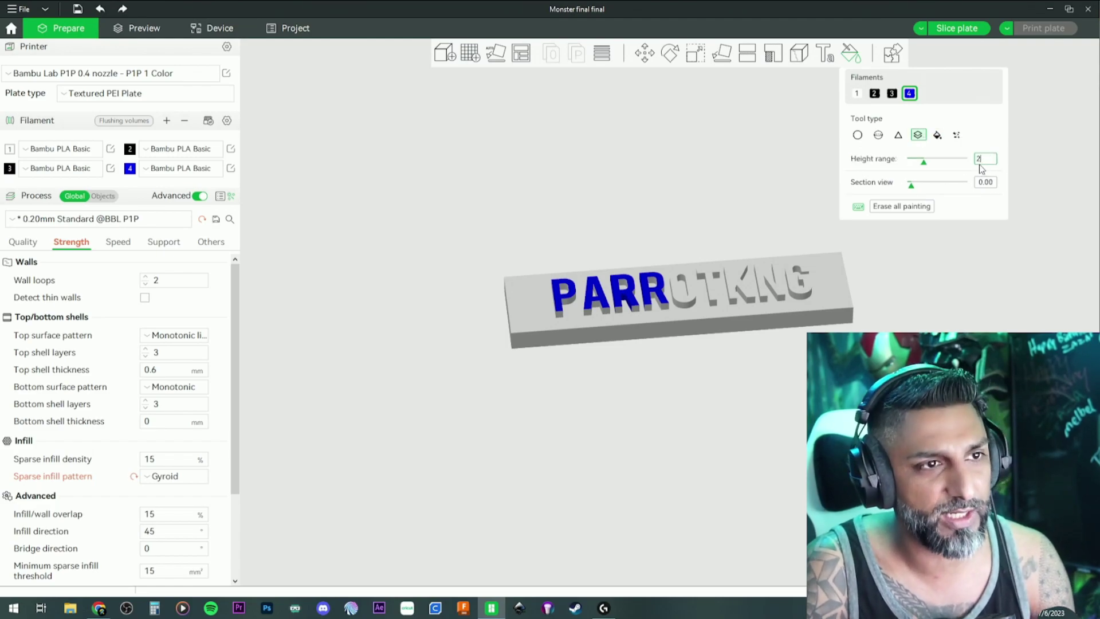
pyautogui.press('Escape')
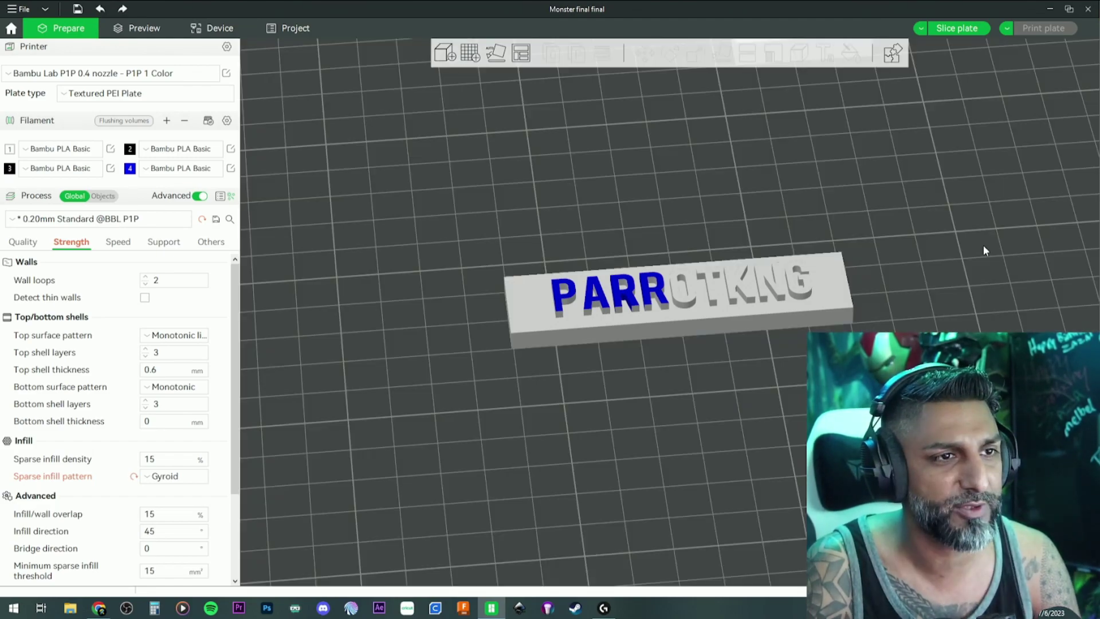
pyautogui.click(696, 273)
pyautogui.press('n')
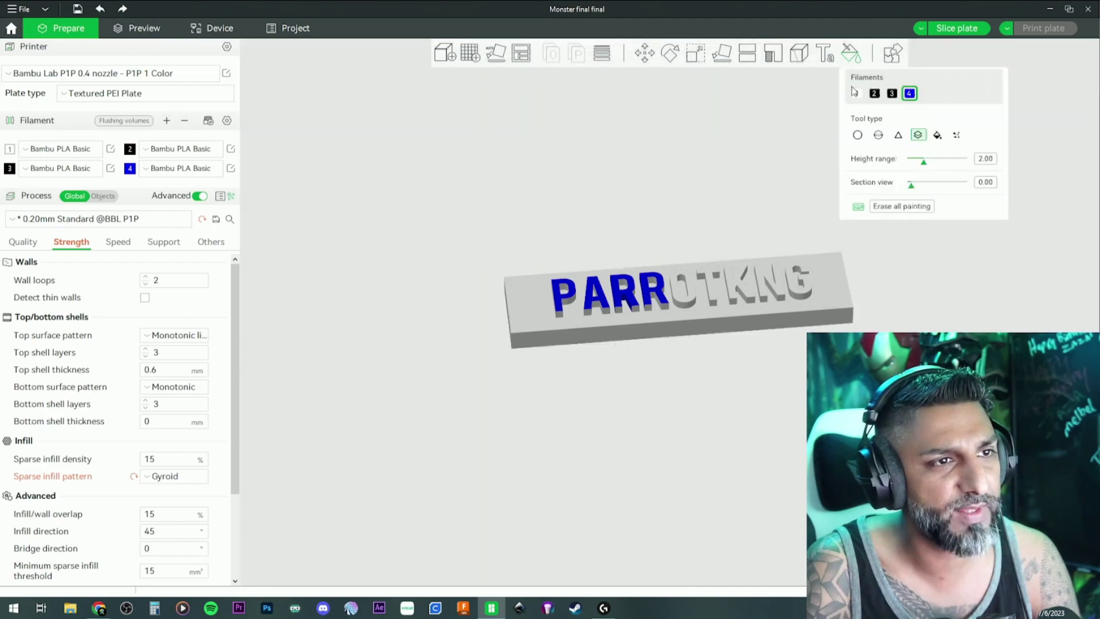
pyautogui.click(668, 310)
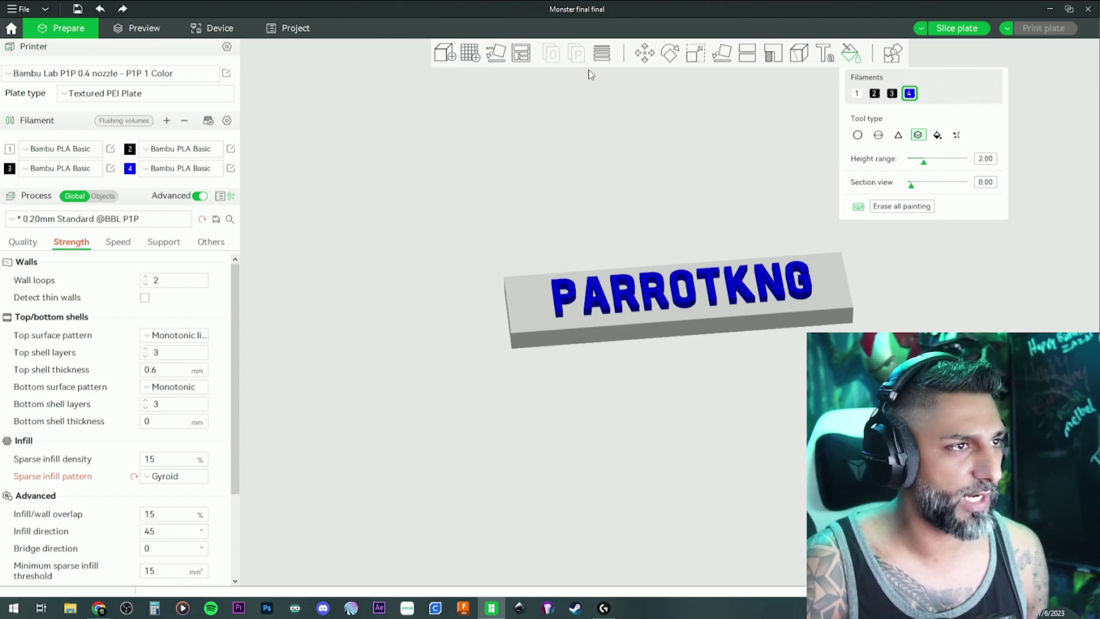
# Slice the plate with the painted name plate and inspect its uppermost layers in the sliced preview
pyautogui.click(645, 53)
pyautogui.click(957, 28)
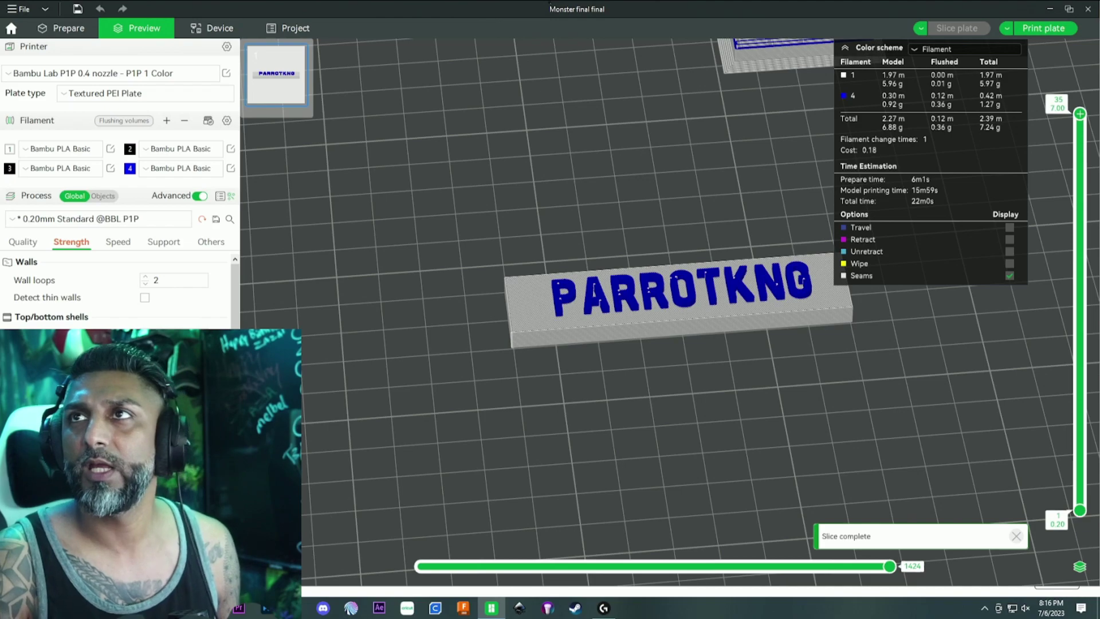
pyautogui.moveTo(1080, 113)
pyautogui.mouseDown()
pyautogui.moveTo(1061, 301)
pyautogui.moveTo(1067, 130)
pyautogui.mouseUp()
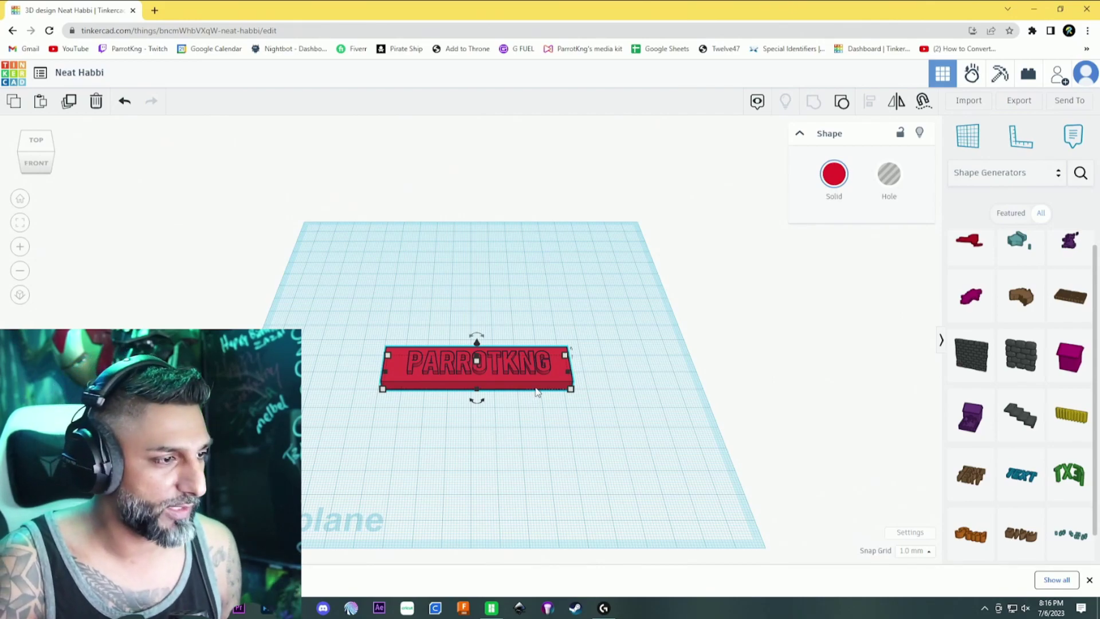
# Switch to Tinkercad, ungroup the name plate, and move the red box forward off the ParrotKng text and back over it
pyautogui.click(841, 101)
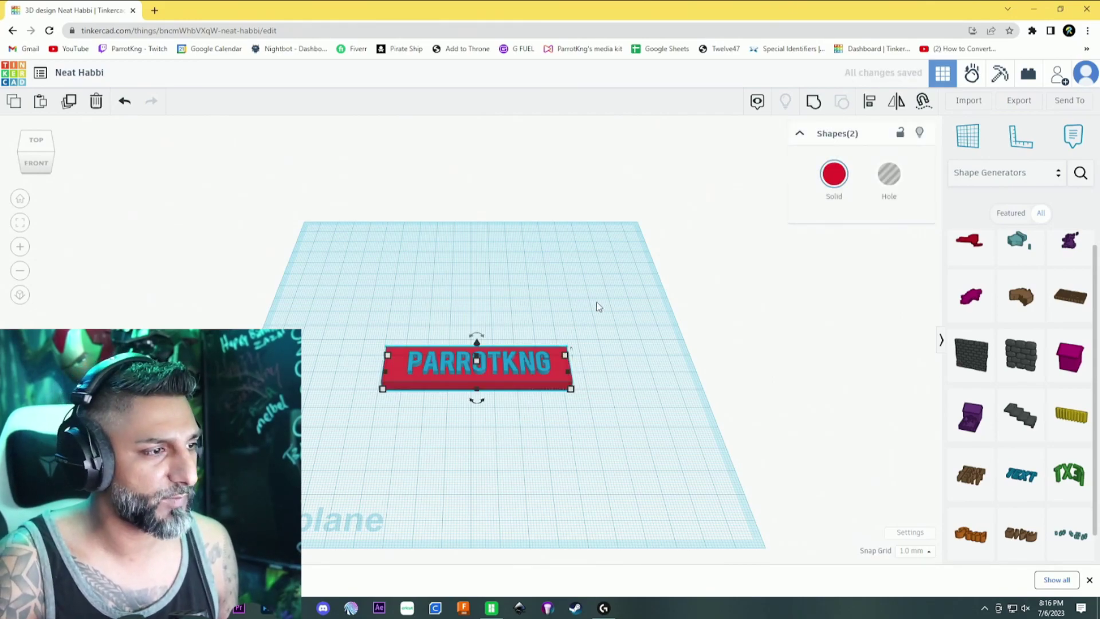
pyautogui.click(596, 302)
pyautogui.click(550, 375)
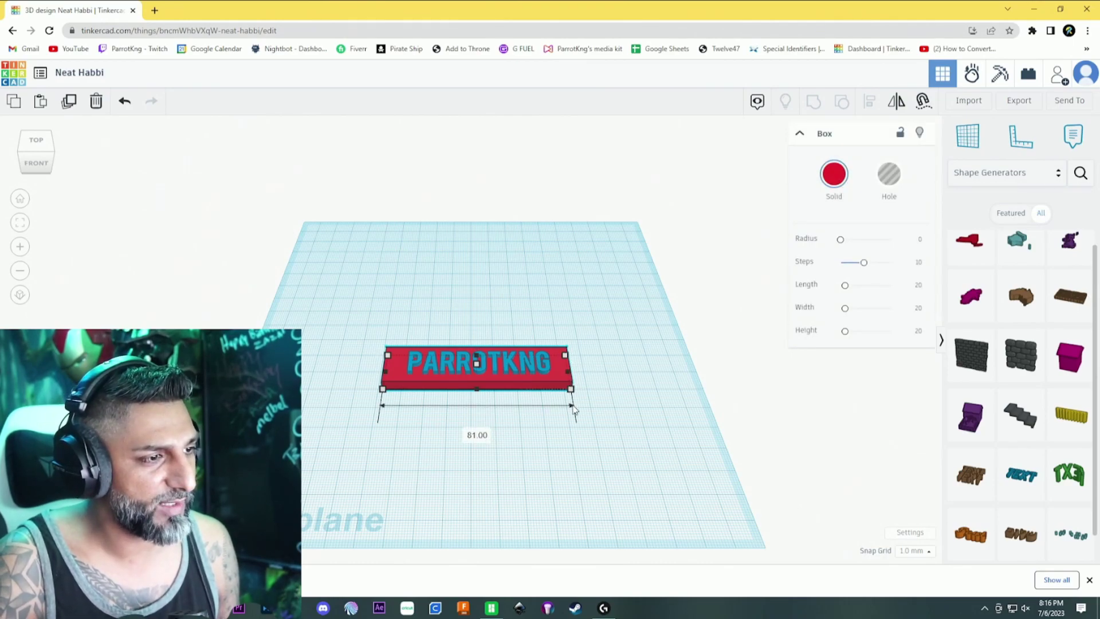
pyautogui.moveTo(554, 387); pyautogui.dragTo(573, 442)
pyautogui.click(530, 366)
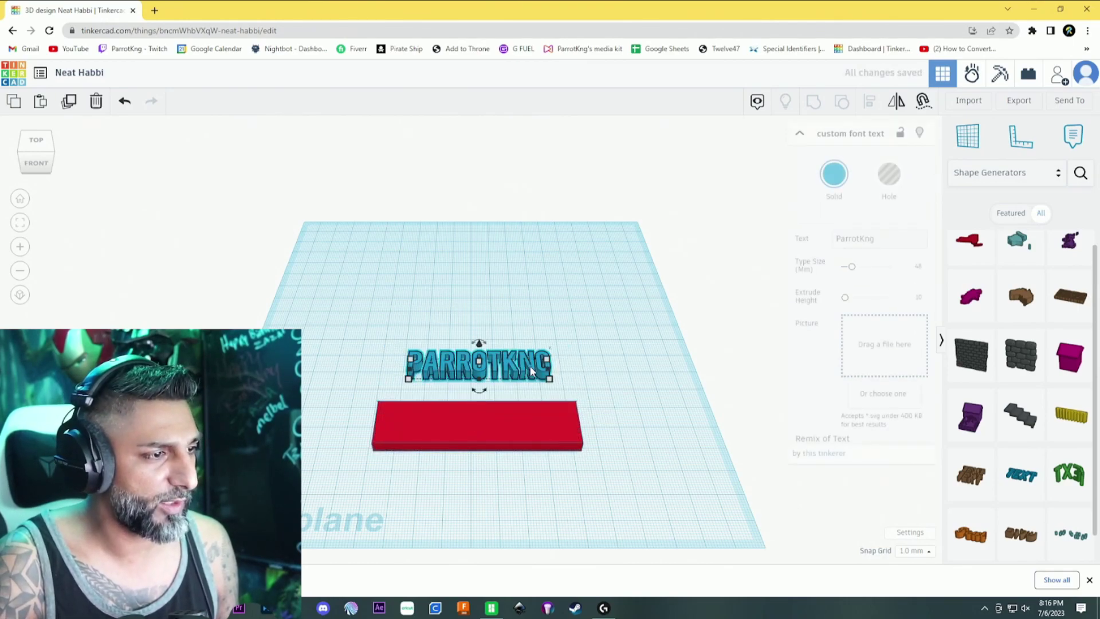
pyautogui.moveTo(515, 416); pyautogui.dragTo(522, 367)
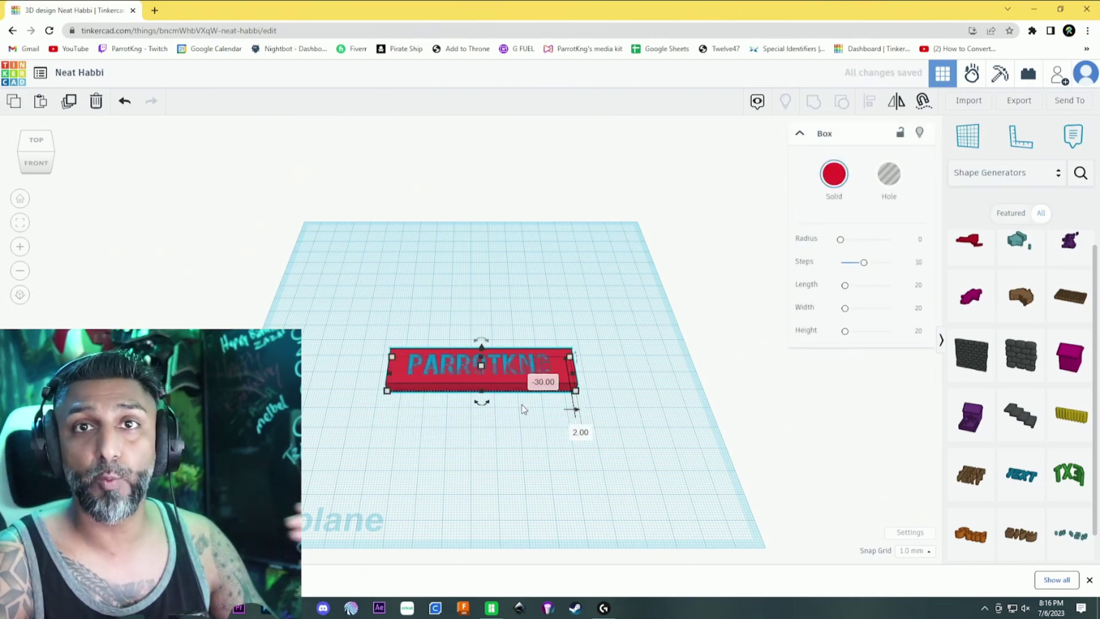
# Group the red box with the flush text and export it as STL, overwriting Tinkercad Example.stl in the Bambu\Video folder
pyautogui.moveTo(653, 449); pyautogui.dragTo(375, 299)
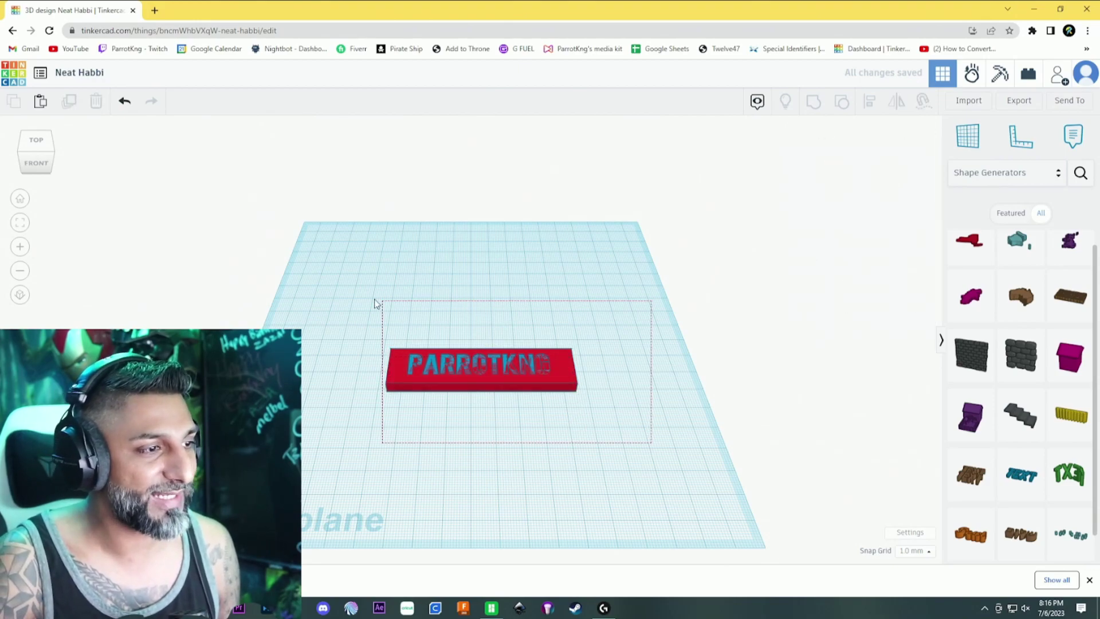
pyautogui.click(813, 102)
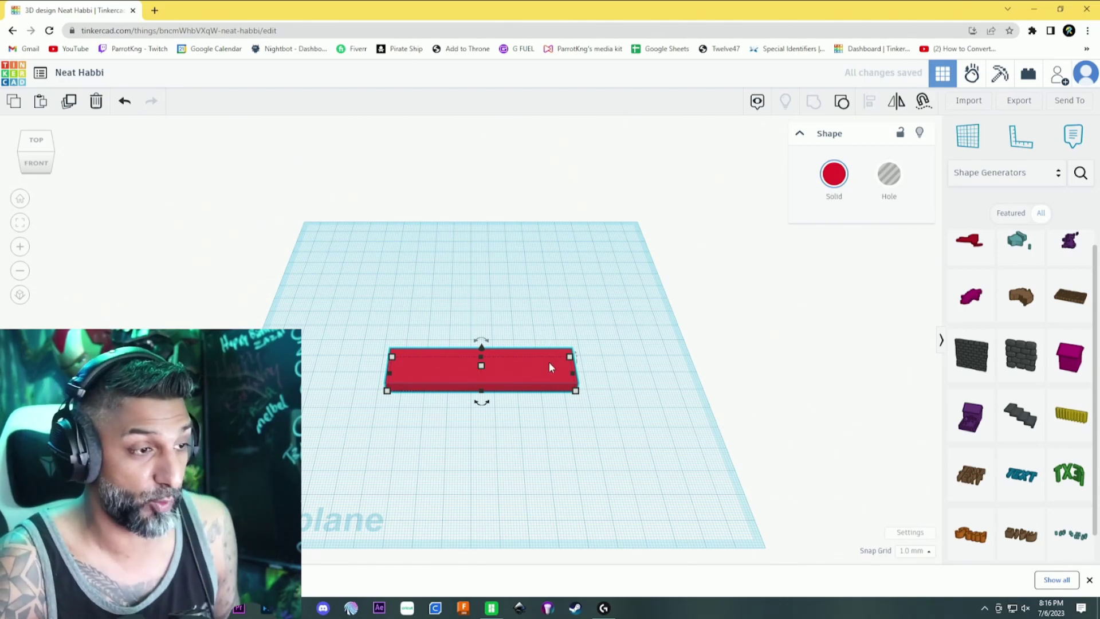
pyautogui.click(1020, 101)
pyautogui.click(597, 341)
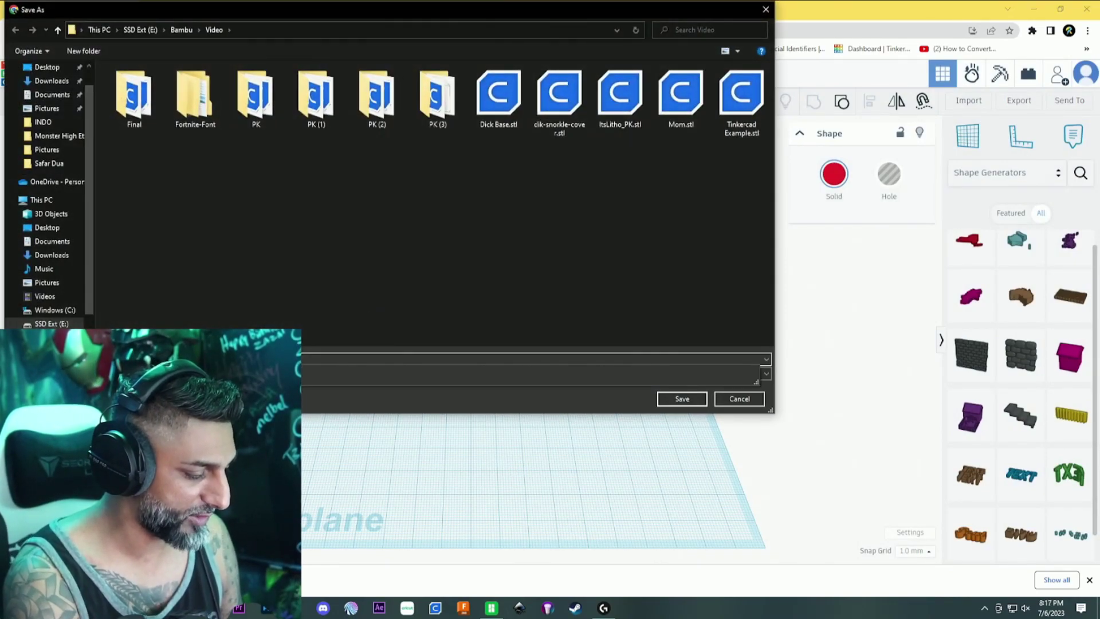
pyautogui.press('Return')
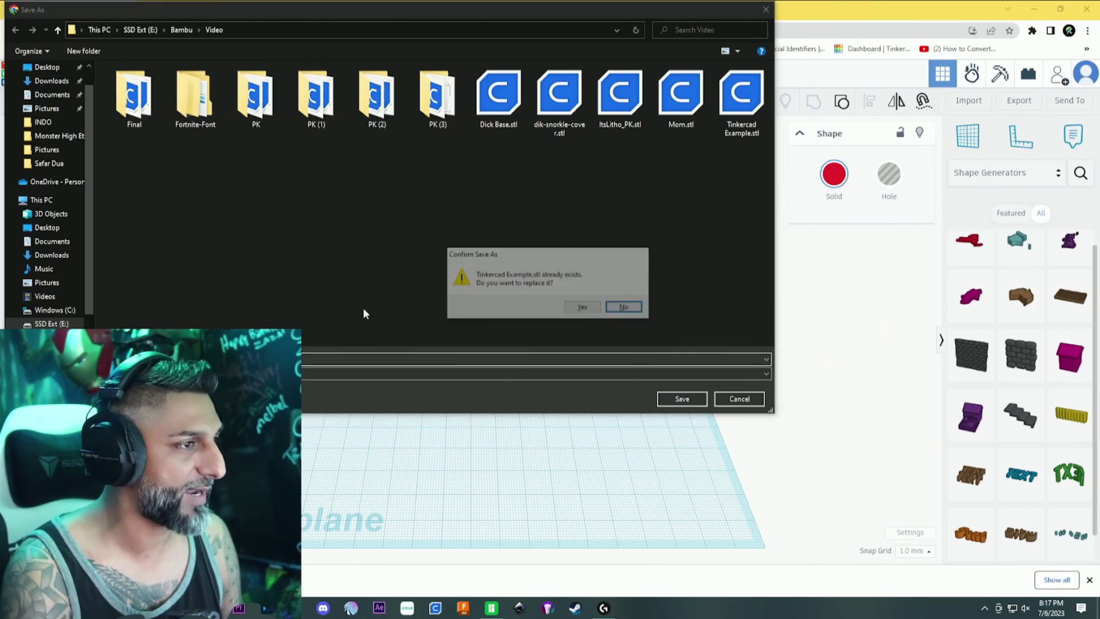
pyautogui.press('y')
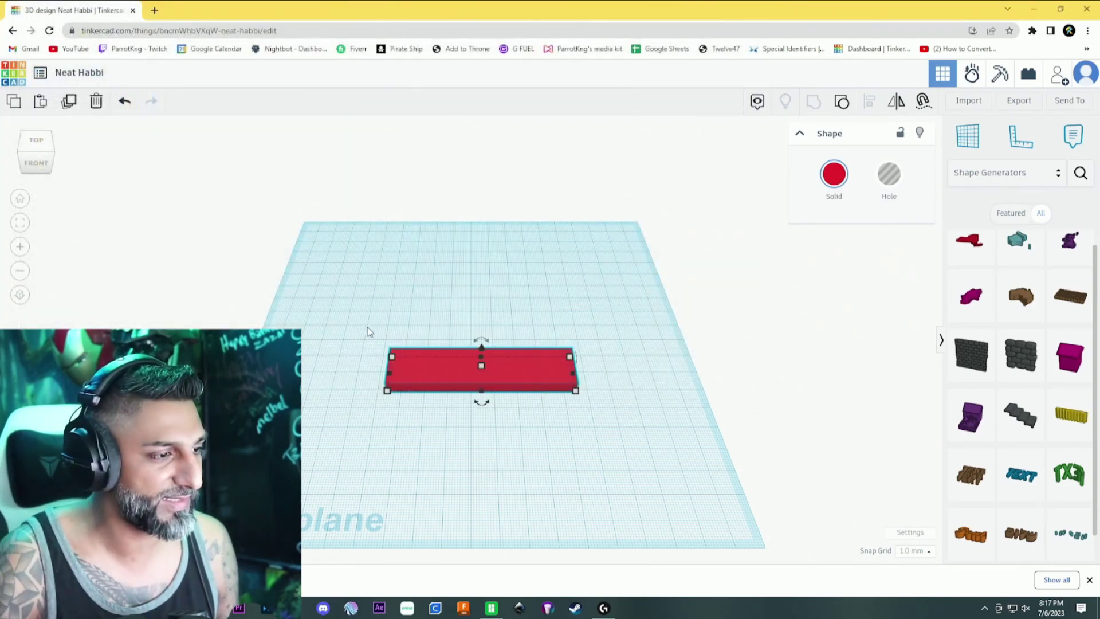
# Switch to Bambu Studio's Prepare view, remove the raised-text plate, and import the updated Tinkercad Example.stl from the Bambu\Video folder
pyautogui.click(491, 608)
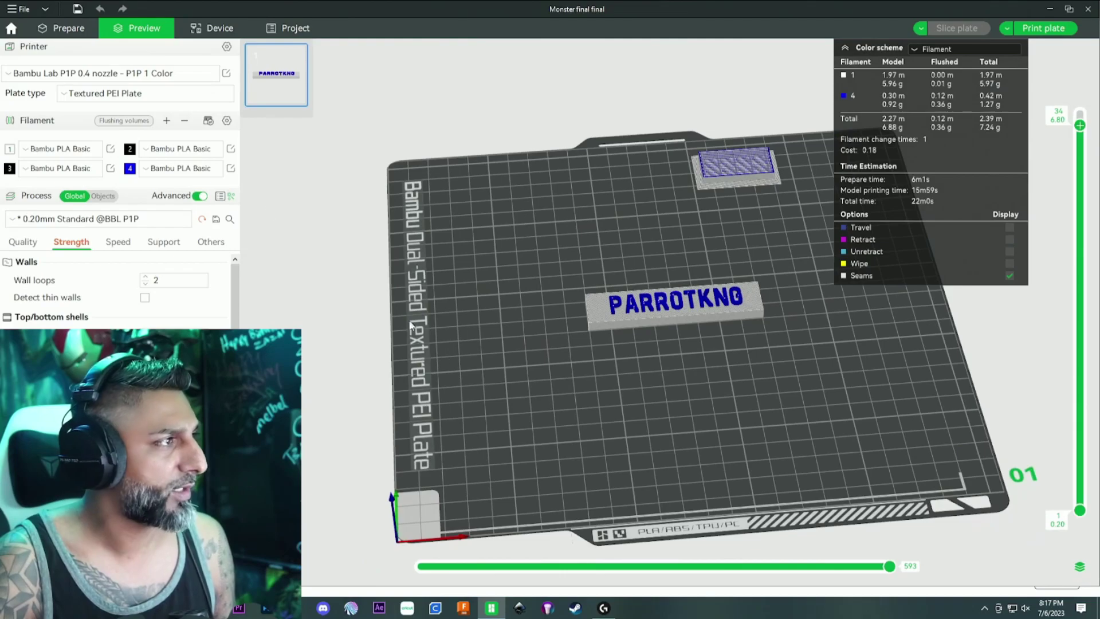
pyautogui.click(68, 28)
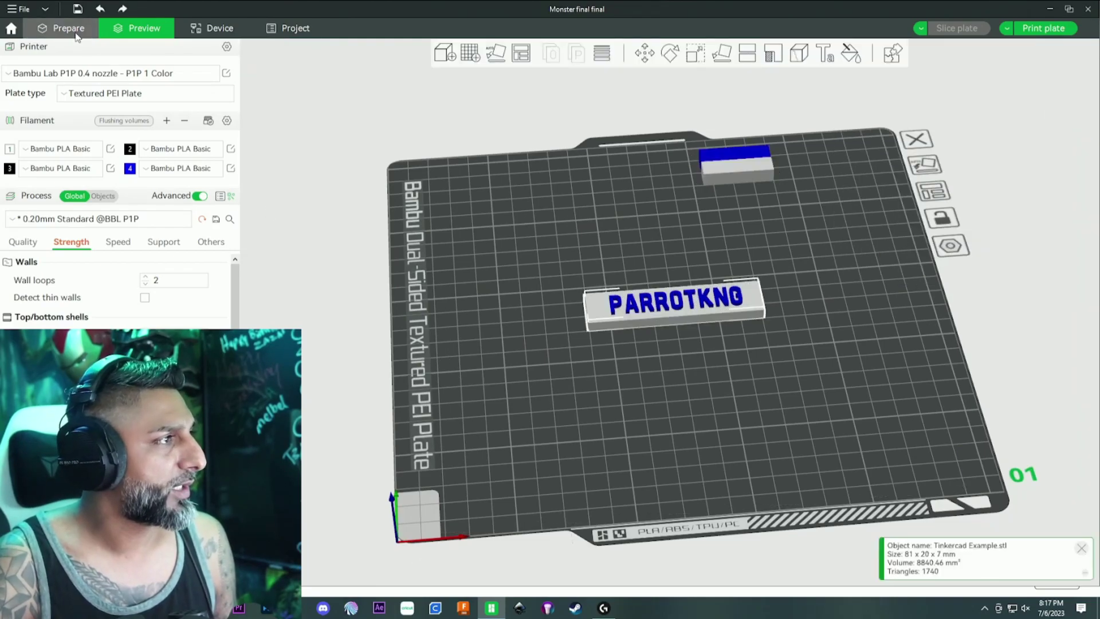
pyautogui.press('Delete')
pyautogui.hotkey('ctrl', 'i')
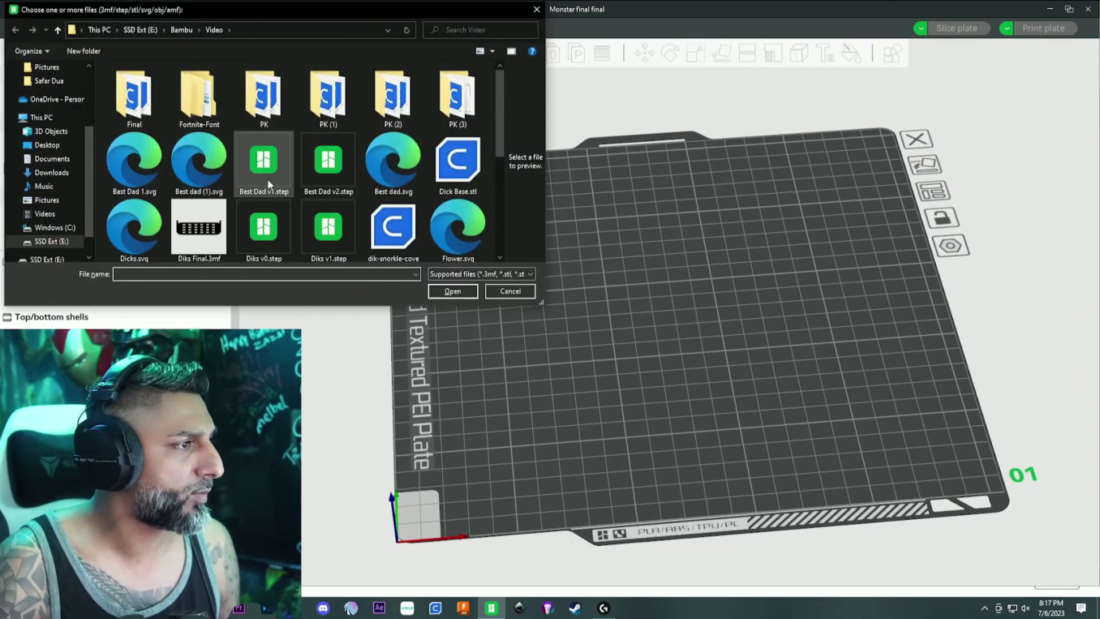
pyautogui.scroll(-5, 283, 219)
pyautogui.click(156, 228)
pyautogui.click(465, 289)
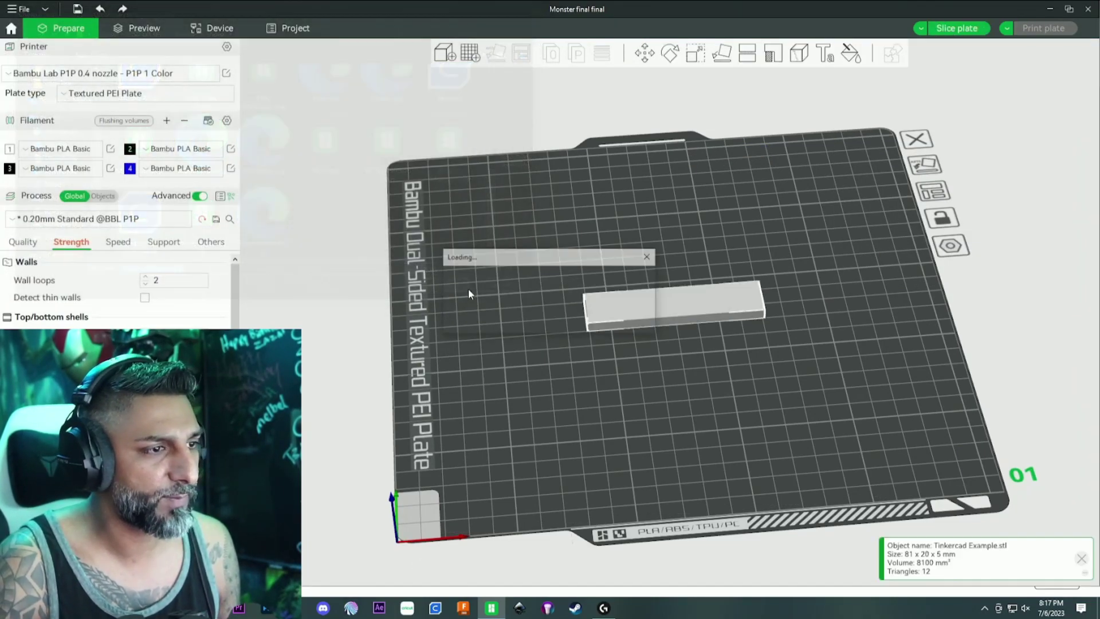
# Try painting the upper part of the flat plate with blue filament 4 using the 2 mm Height range tool
pyautogui.click(849, 53)
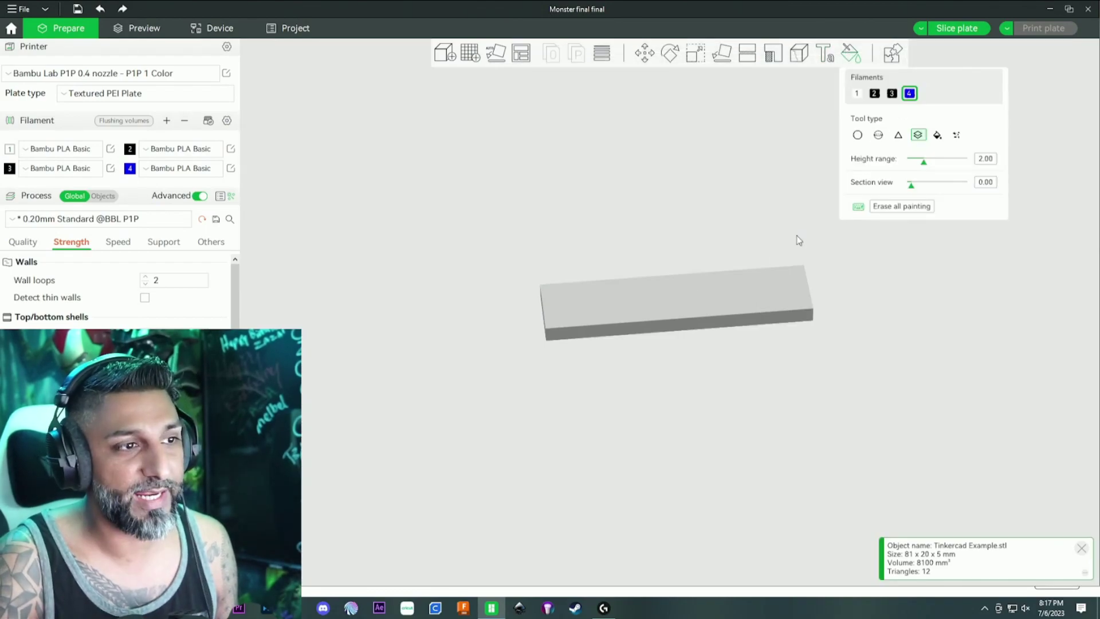
pyautogui.click(732, 305)
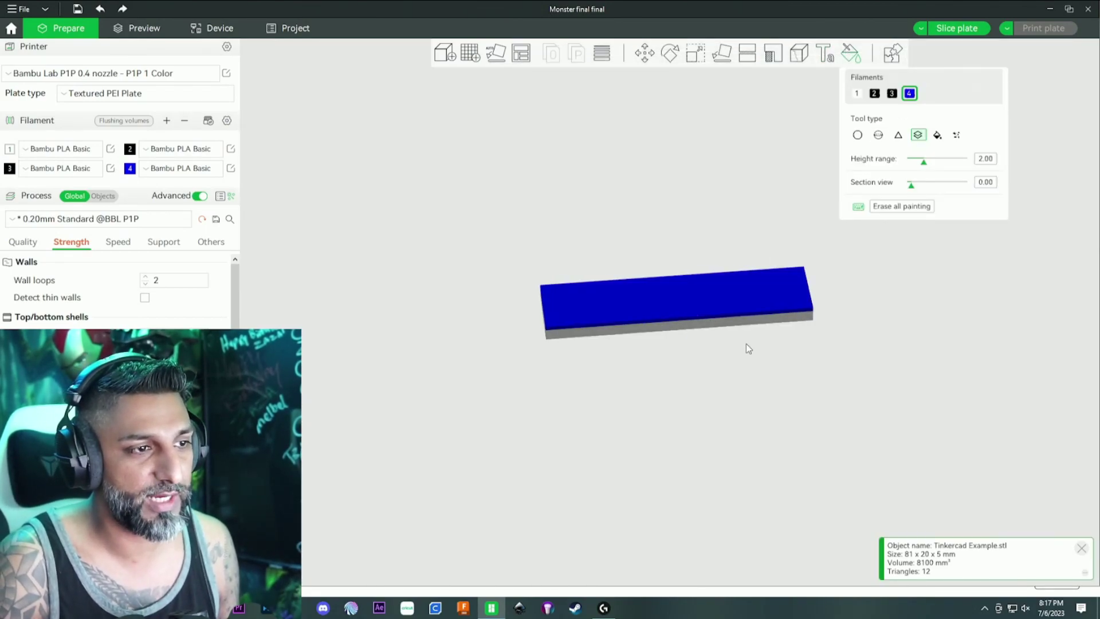
pyautogui.moveTo(747, 344)
pyautogui.mouseDown()
pyautogui.moveTo(743, 311)
pyautogui.moveTo(747, 332)
pyautogui.moveTo(791, 314)
pyautogui.moveTo(756, 360)
pyautogui.mouseUp()
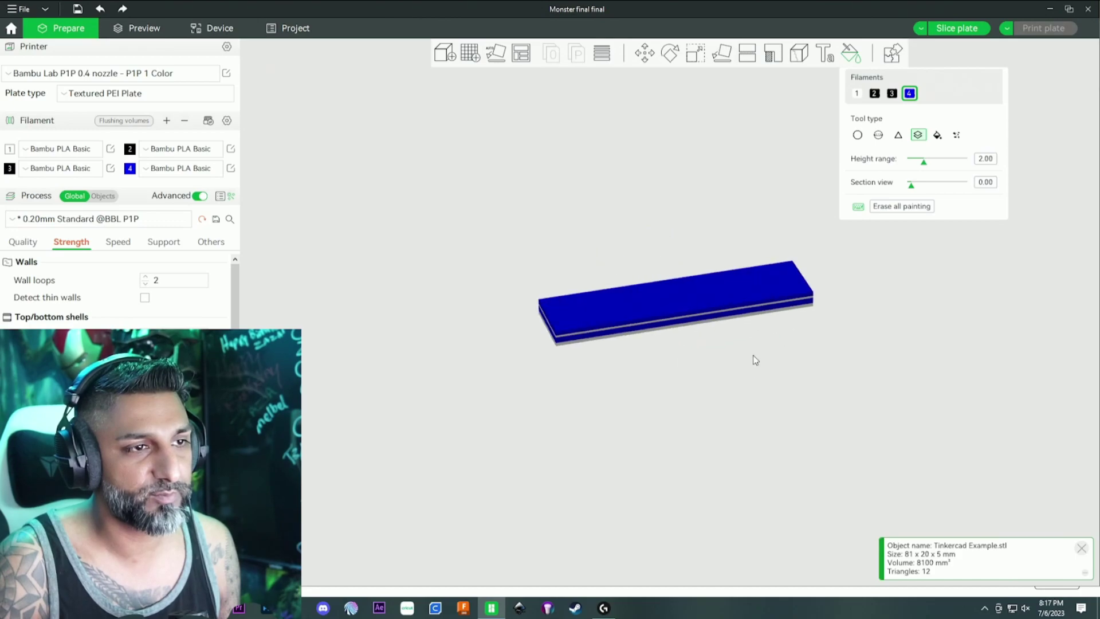
# Paint the flat plate's top face with blue filament 4 using the Fill tool and leave color painting
pyautogui.click(937, 136)
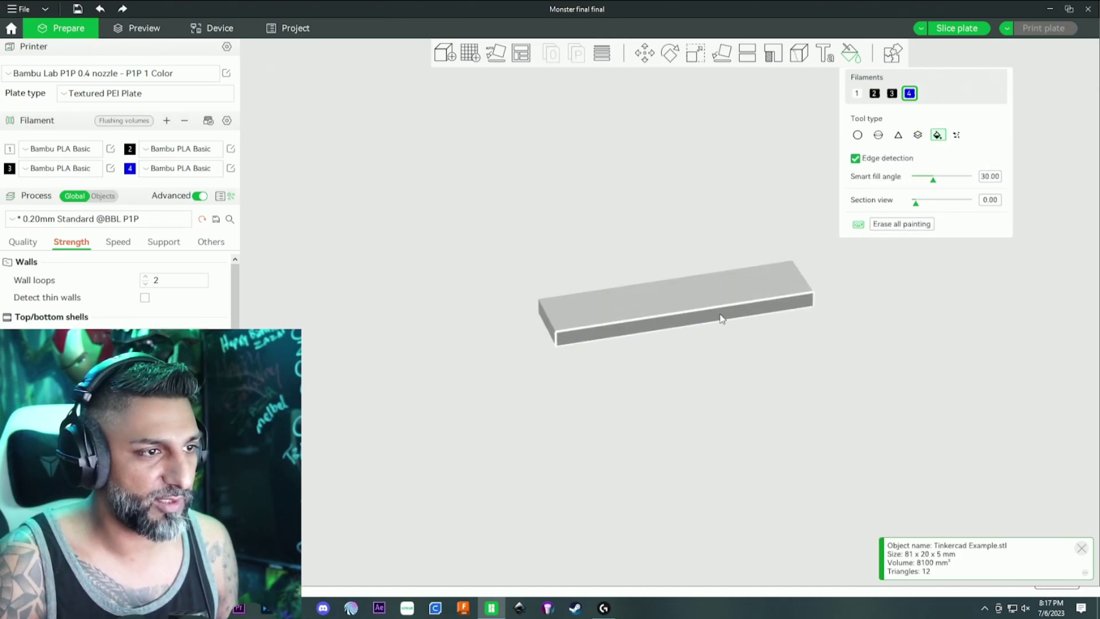
pyautogui.click(710, 290)
pyautogui.moveTo(767, 335); pyautogui.dragTo(764, 346)
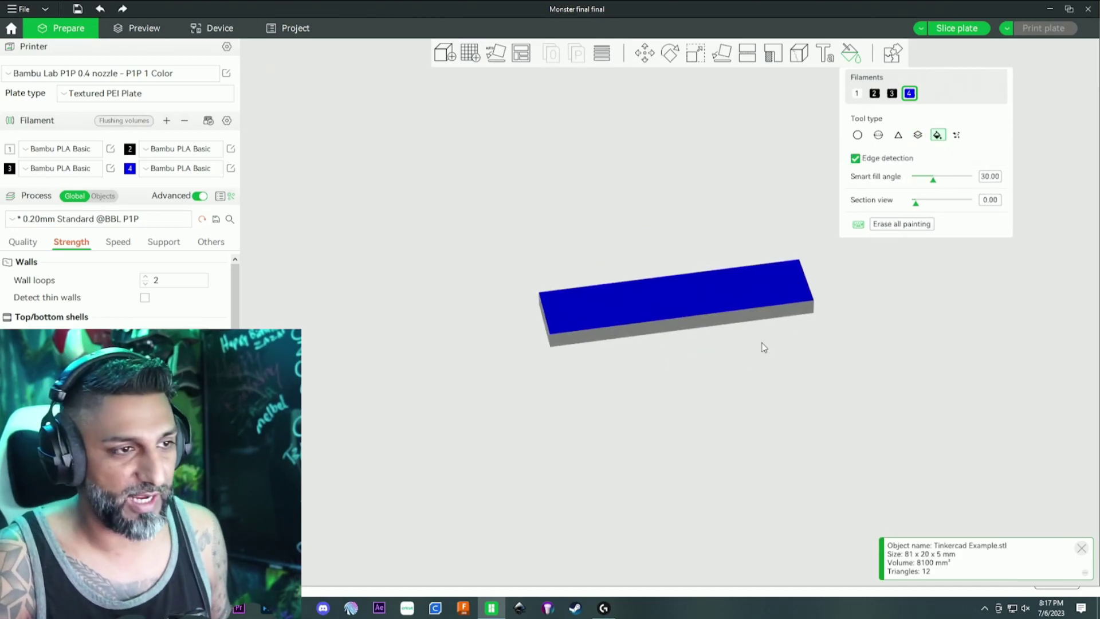
pyautogui.click(645, 53)
pyautogui.scroll(-4, 638, 306)
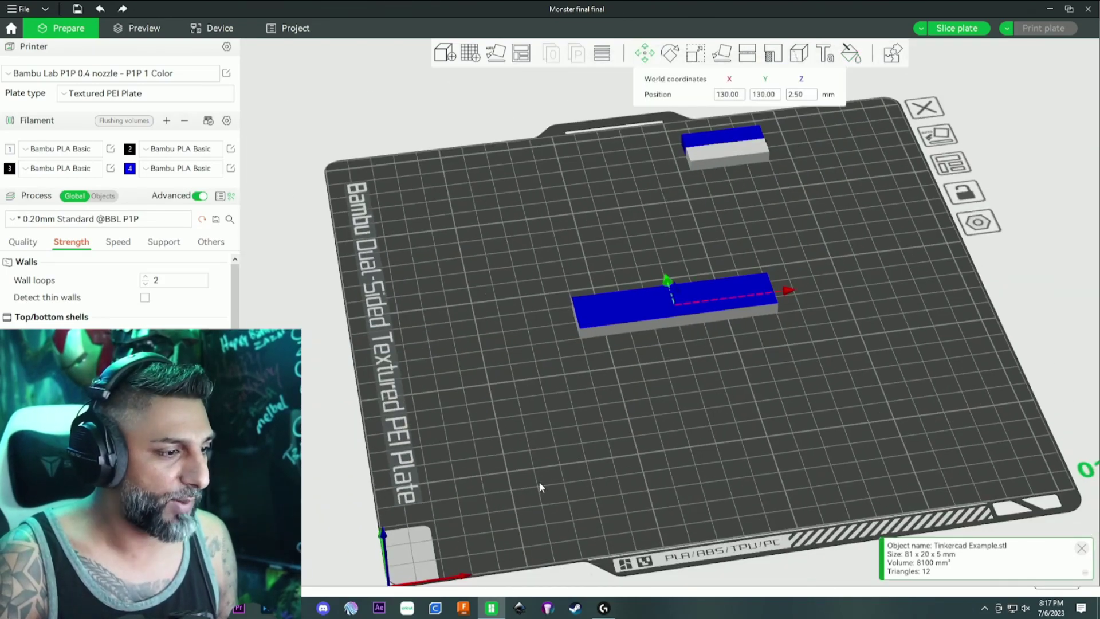
# Switch to Tinkercad, ungroup the flush name plate, and select both the red box and the text
pyautogui.click(126, 608)
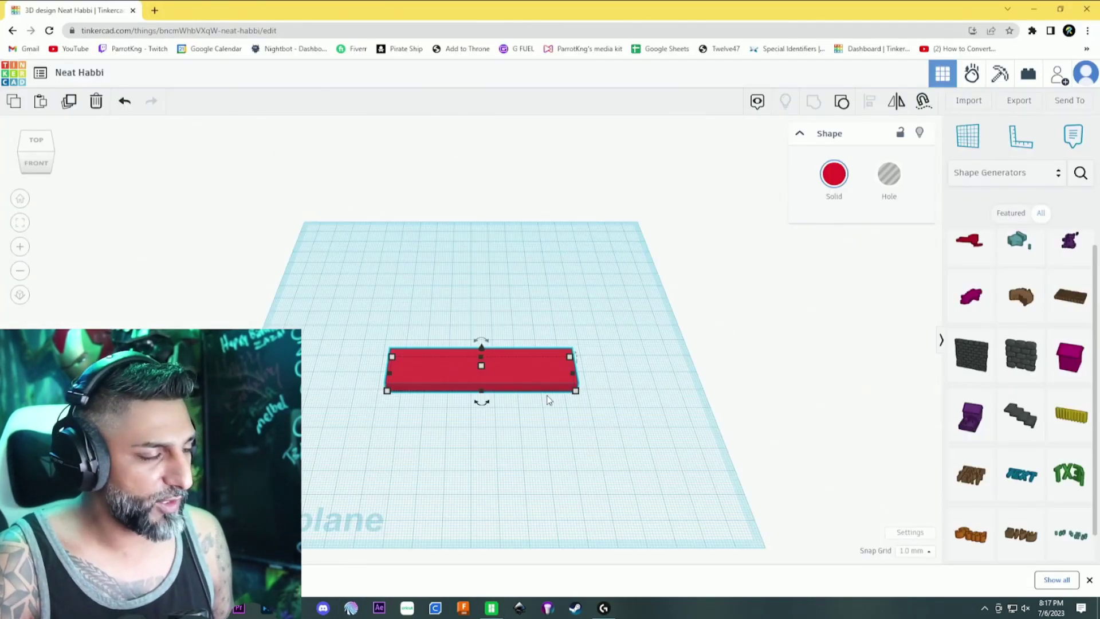
pyautogui.click(842, 102)
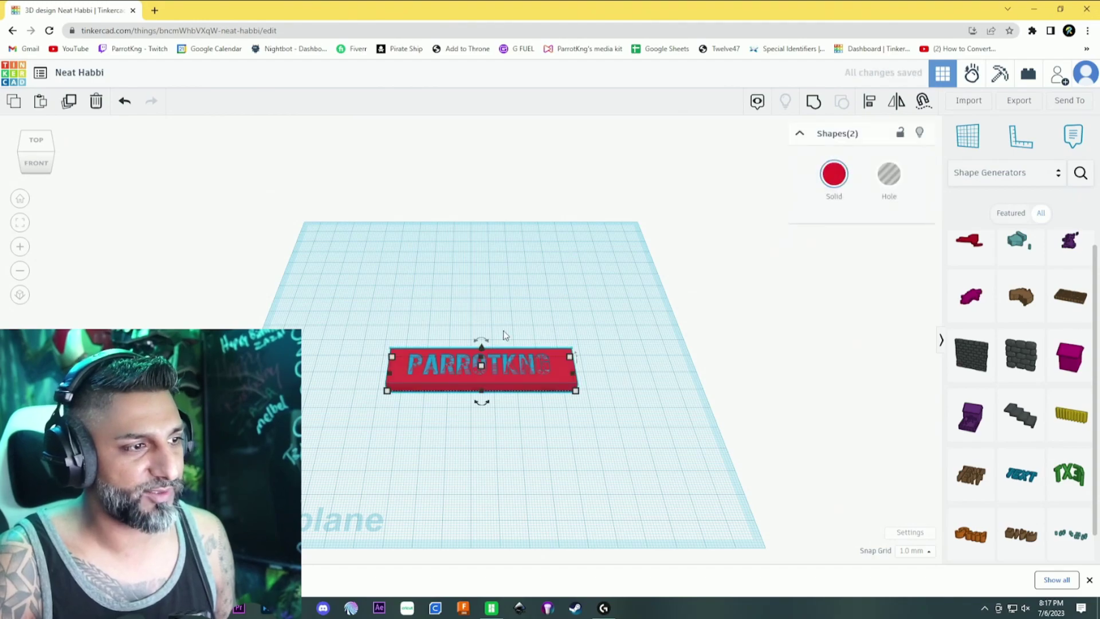
pyautogui.click(504, 335)
pyautogui.moveTo(634, 435); pyautogui.dragTo(353, 313)
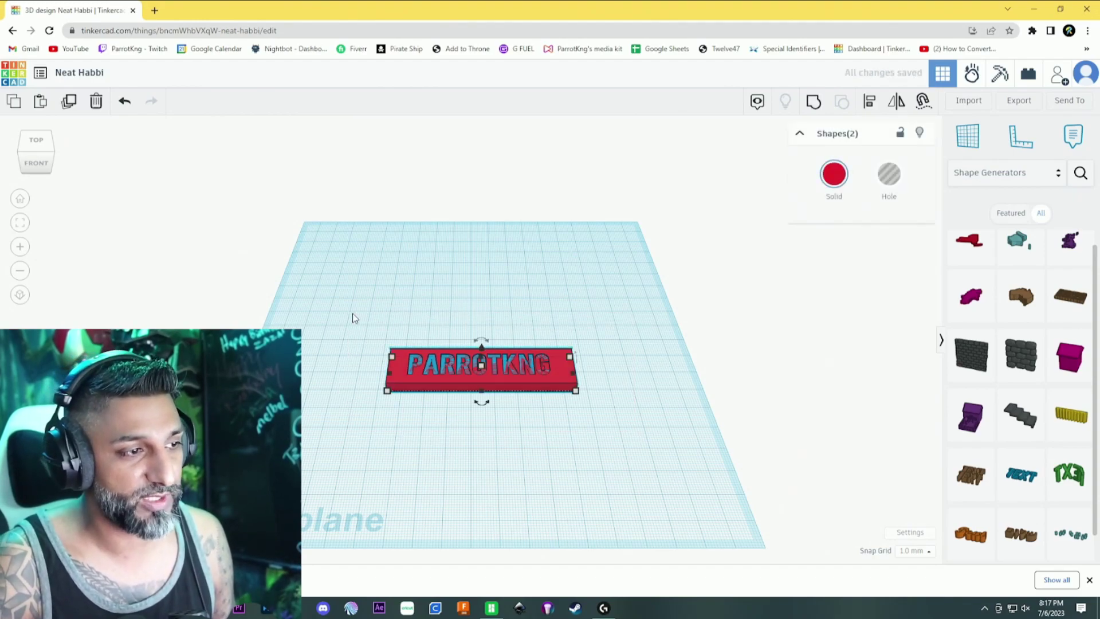
# Export the two selected ungrouped shapes as STL, overwriting Tinkercad Example.stl in the Bambu\Video folder
pyautogui.click(1008, 103)
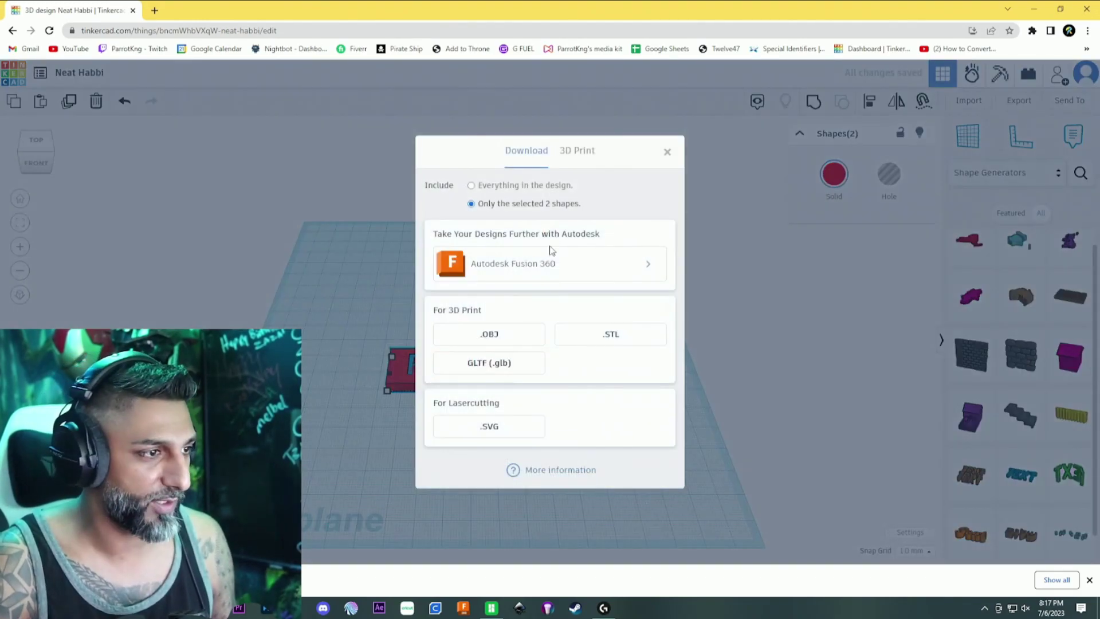
pyautogui.click(591, 334)
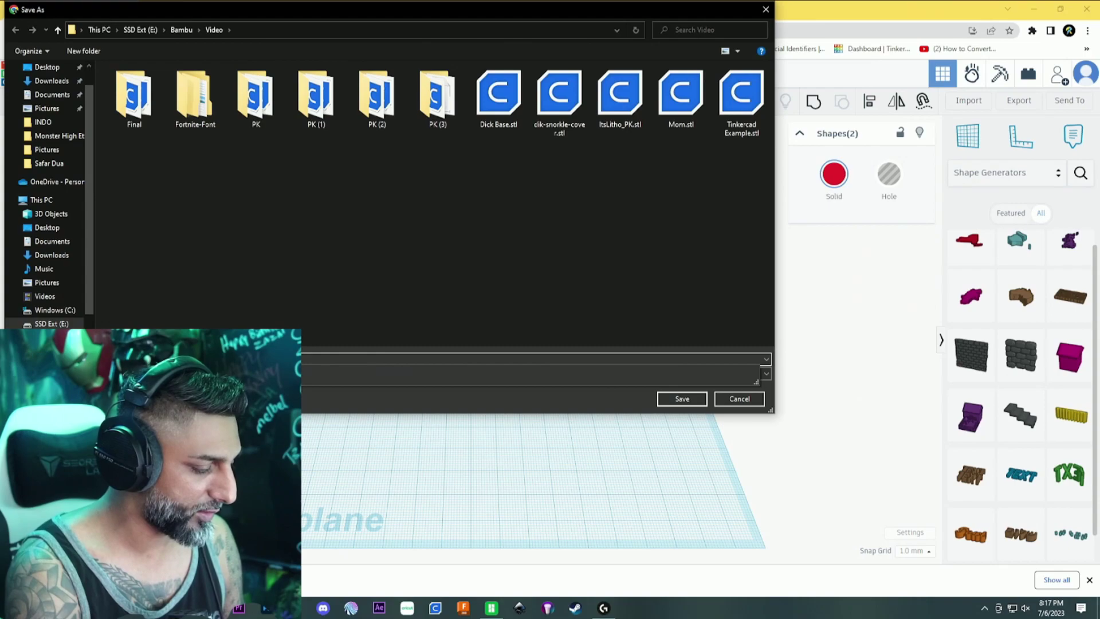
pyautogui.press('Return')
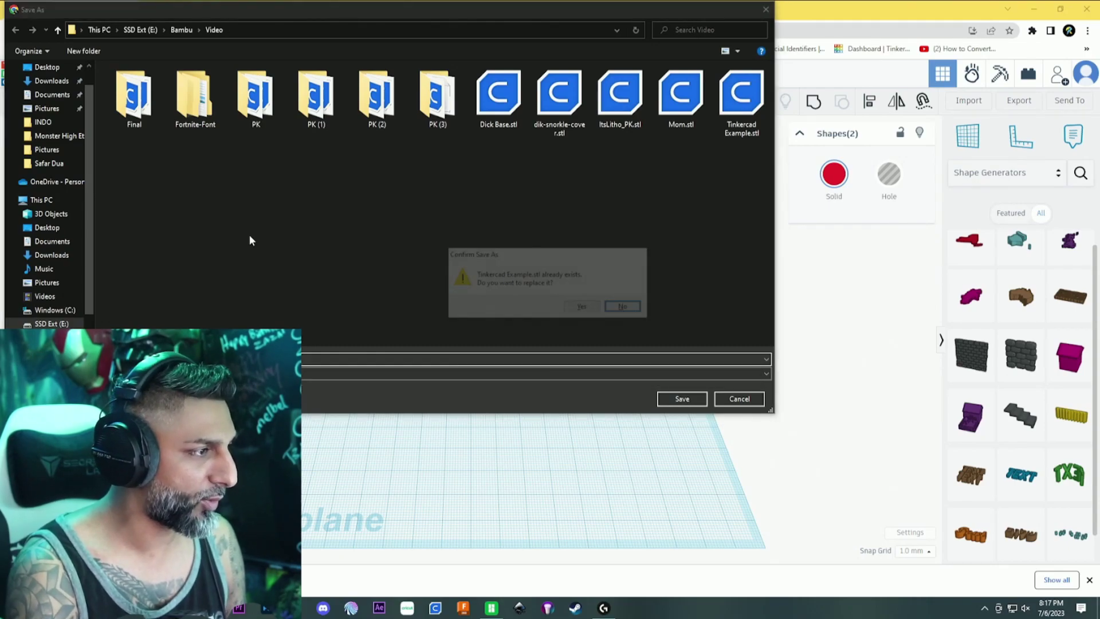
pyautogui.press('Left')
pyautogui.press('Return')
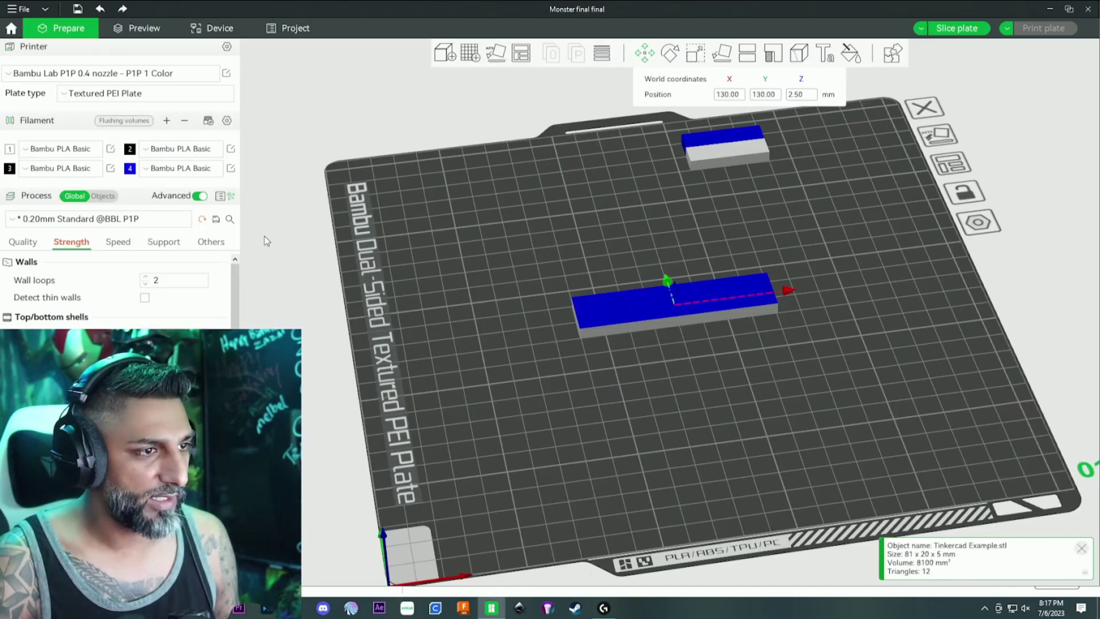
# Switch to Bambu Studio, replace the blue-topped plate with the re-exported Tinkercad Example.stl, and open color painting for it
pyautogui.press('Delete')
pyautogui.hotkey('ctrl', 'i')
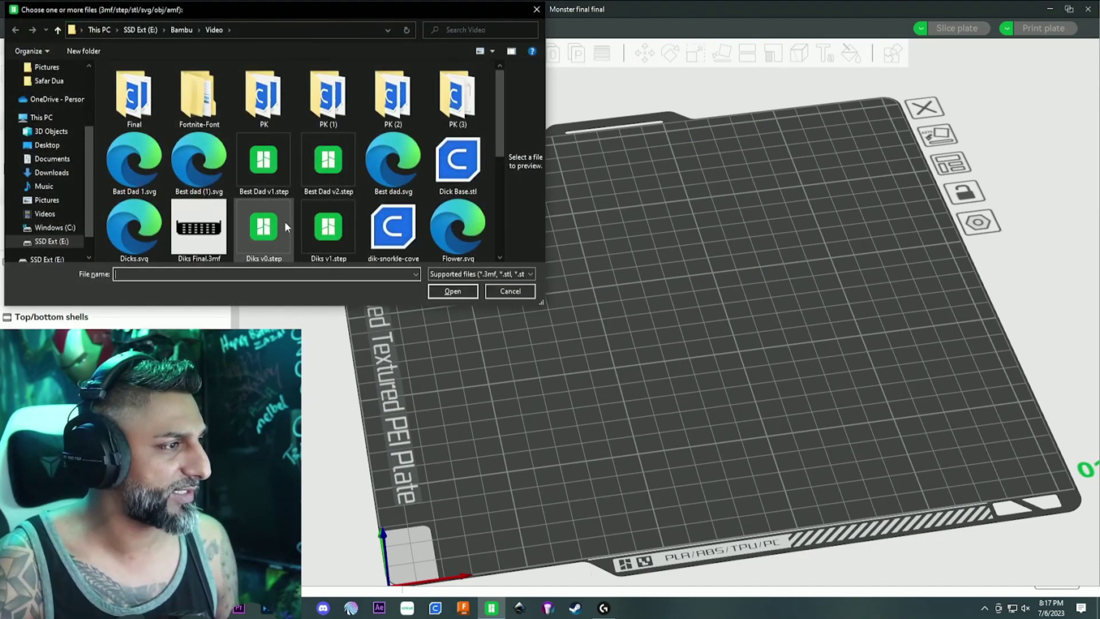
pyautogui.scroll(-5, 285, 221)
pyautogui.click(137, 218)
pyautogui.click(468, 292)
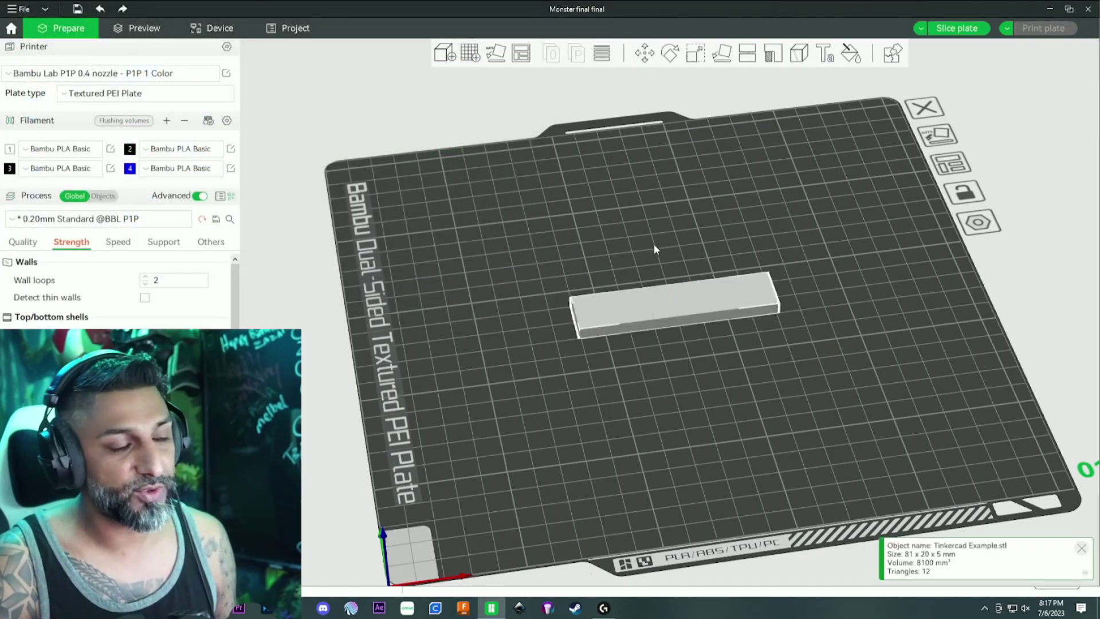
pyautogui.click(852, 54)
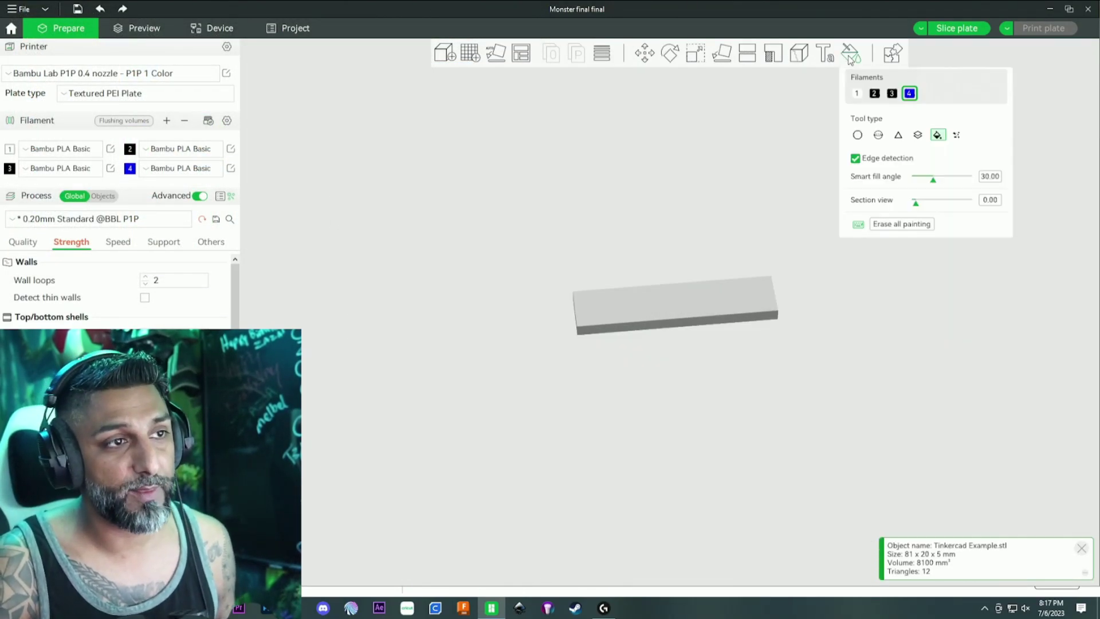
# Try filling the plate's top face with blue filament 4, and erase all painting from it
pyautogui.click(678, 306)
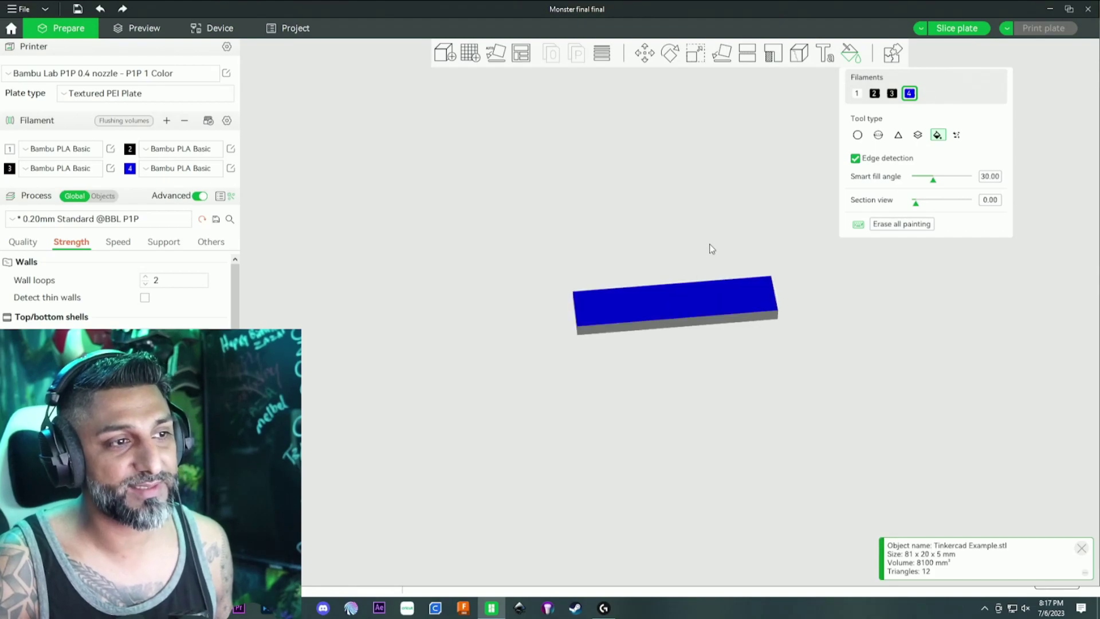
pyautogui.click(896, 227)
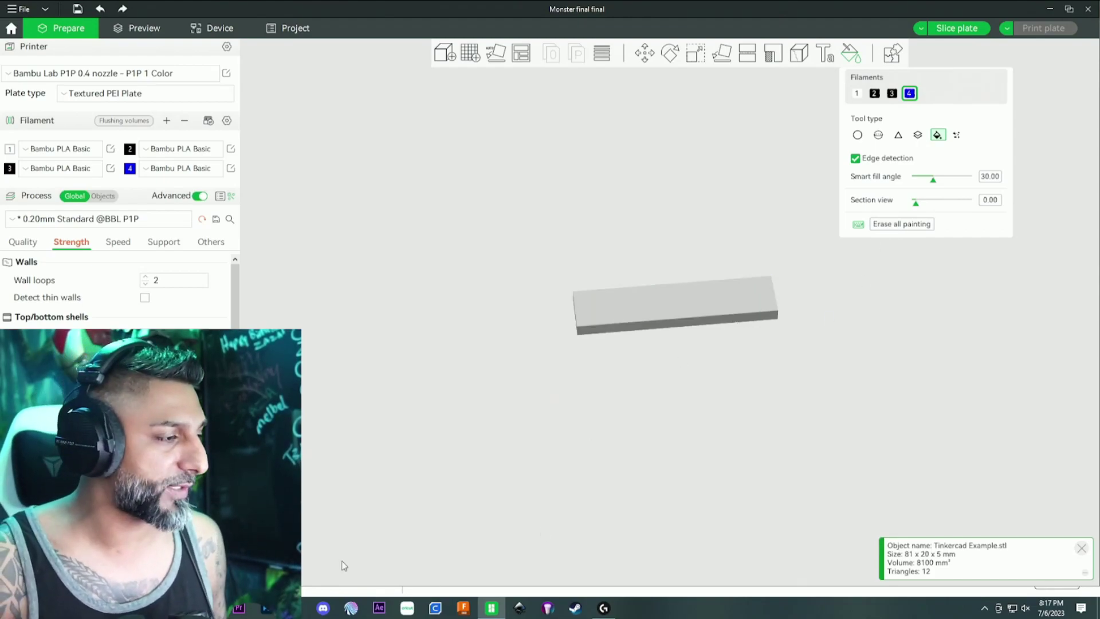
# Switch to Tinkercad and separate the shapes, moving the ParrotKng text about 67 mm back and the red box clear in front of it
pyautogui.click(295, 608)
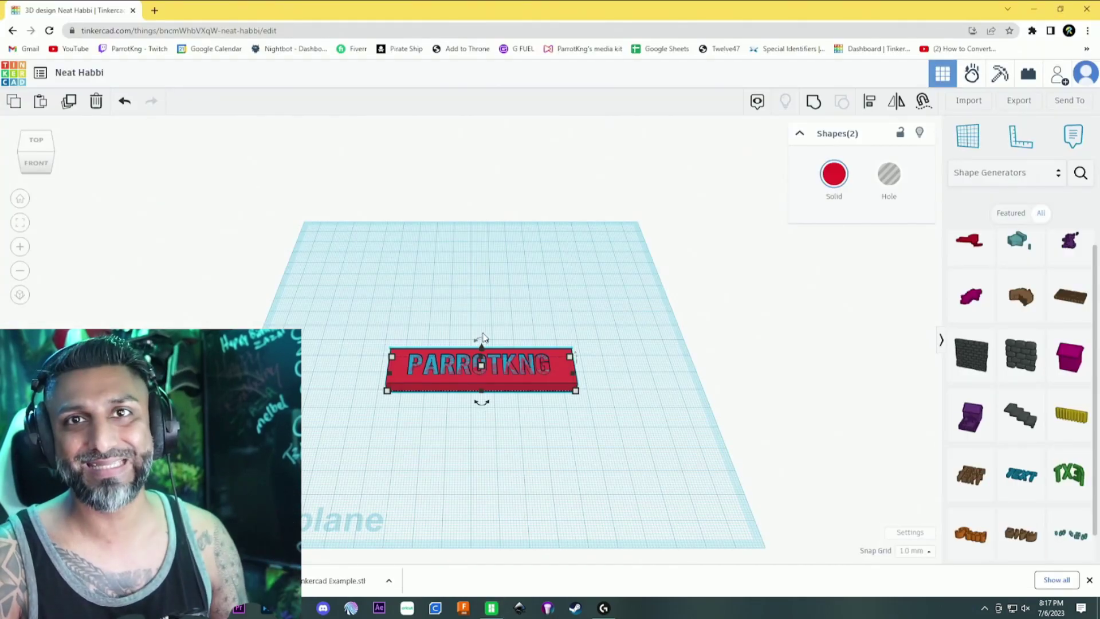
pyautogui.click(583, 285)
pyautogui.click(559, 360)
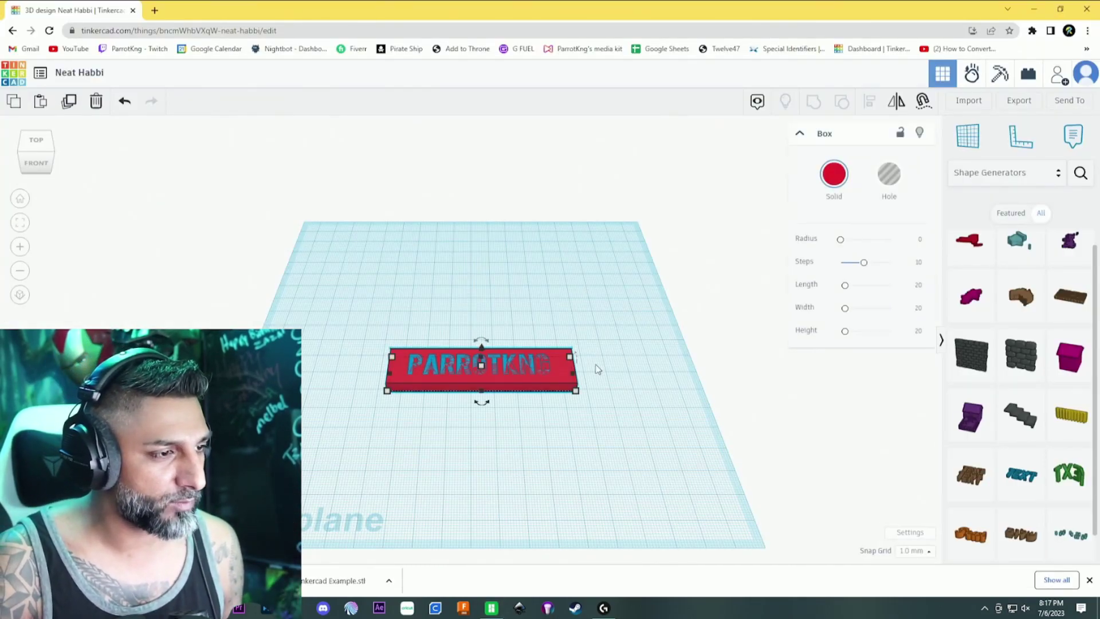
pyautogui.scroll(1, 596, 369)
pyautogui.scroll(1, 598, 364)
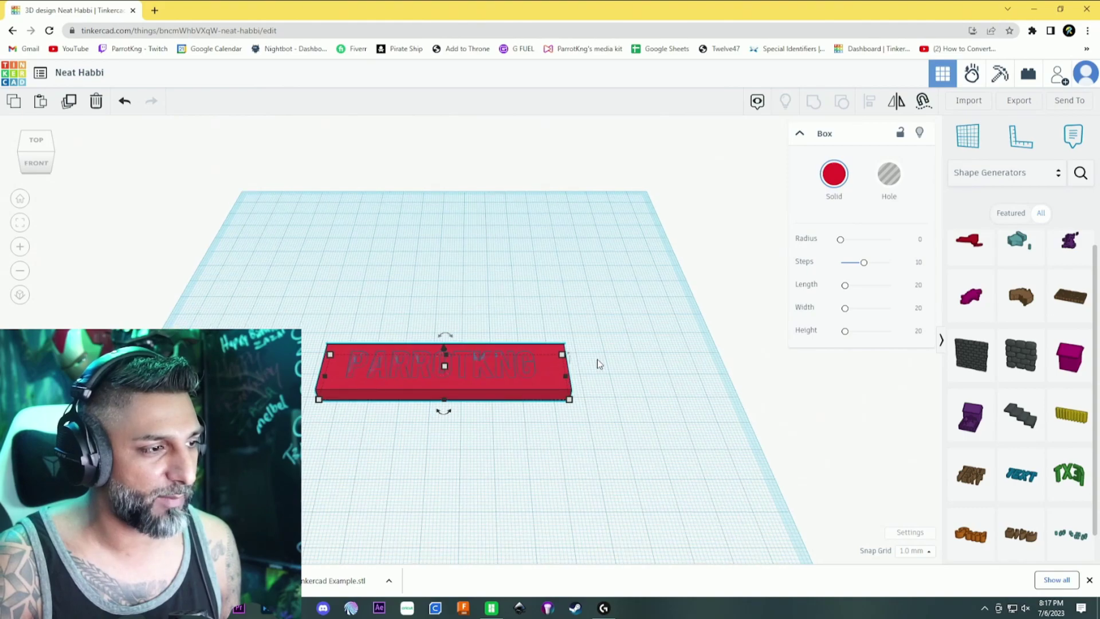
pyautogui.click(625, 372)
pyautogui.click(508, 366)
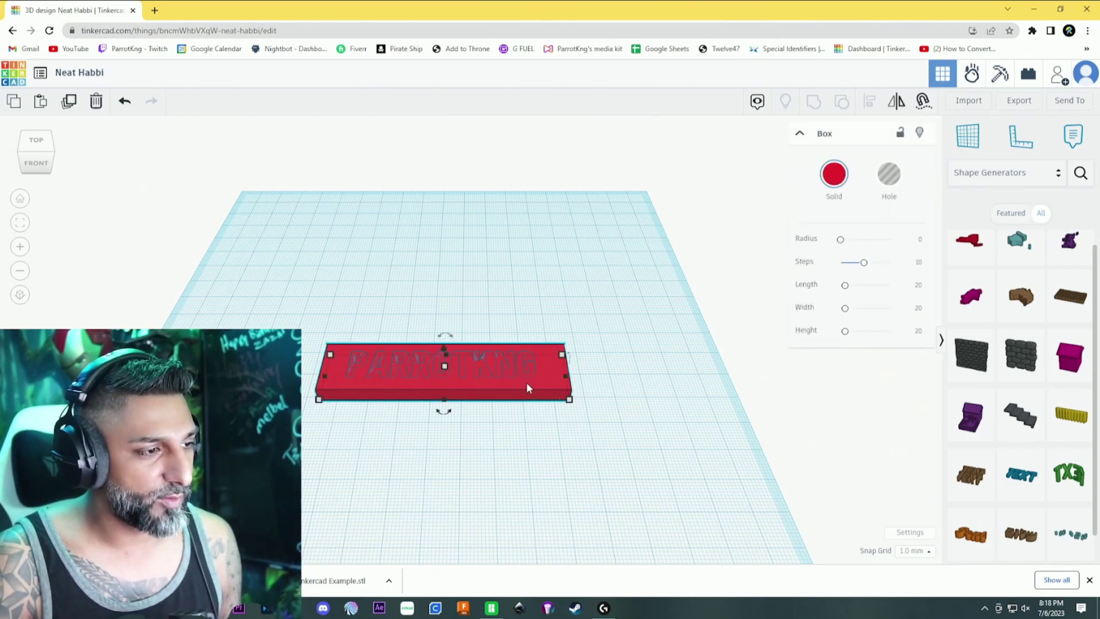
pyautogui.moveTo(527, 383); pyautogui.dragTo(534, 469)
pyautogui.moveTo(514, 380); pyautogui.dragTo(509, 259)
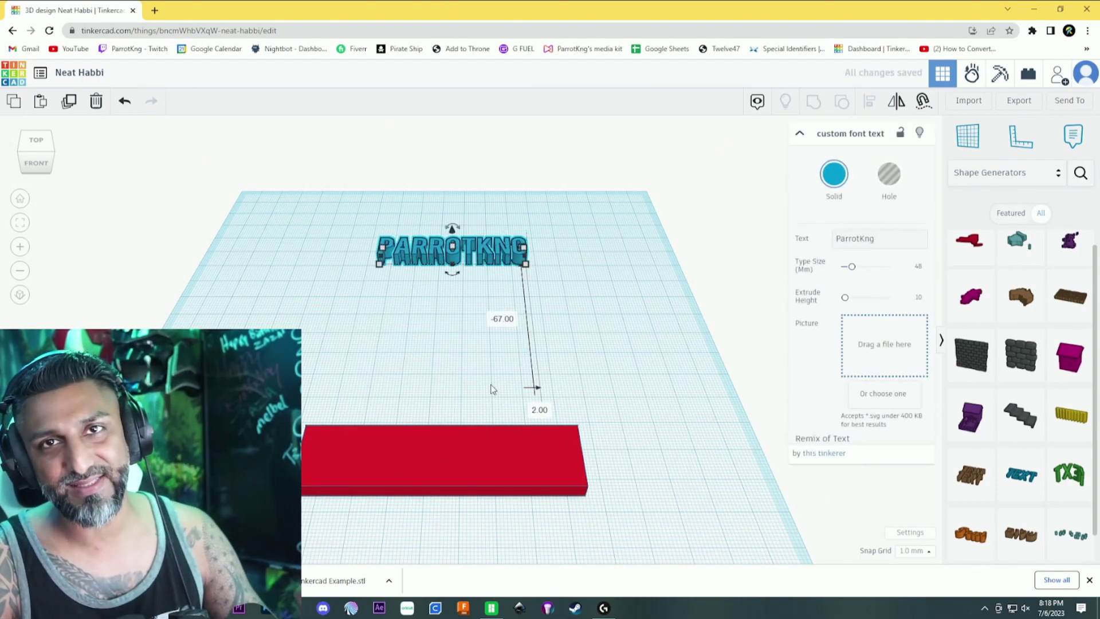
pyautogui.moveTo(504, 446); pyautogui.dragTo(504, 342)
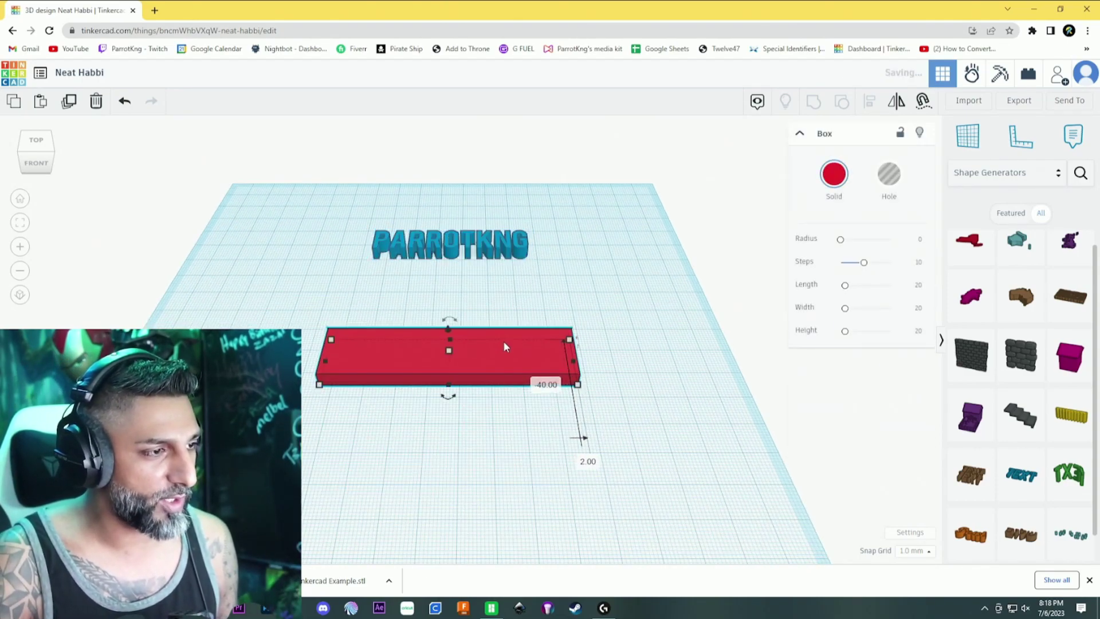
# Duplicate the red box, turn the copy into a hole, and raise it above the original
pyautogui.click(77, 109)
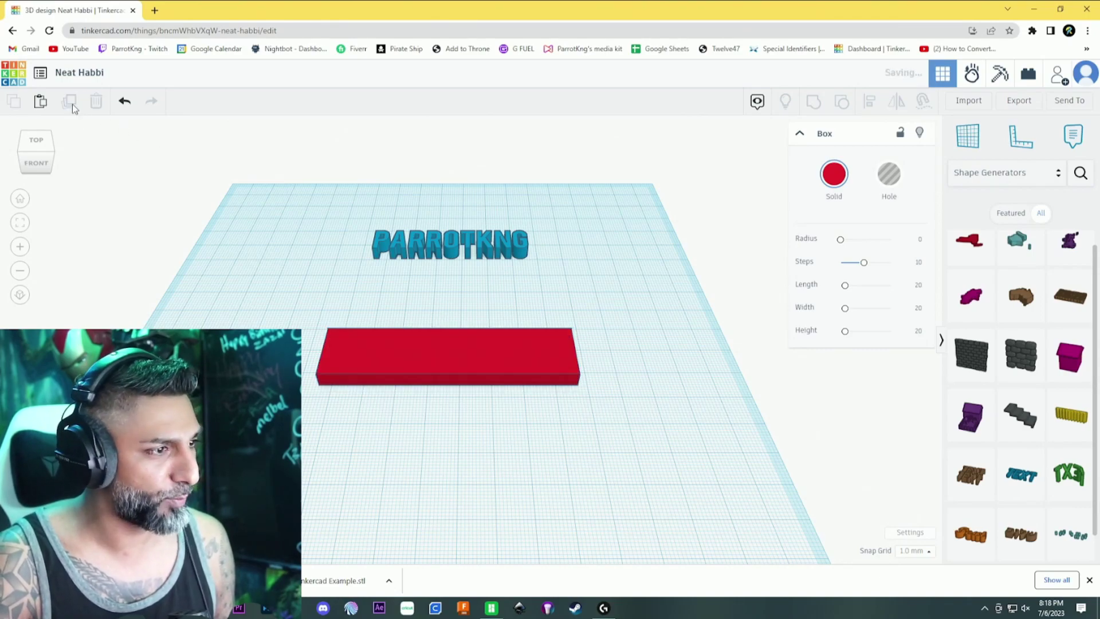
pyautogui.click(890, 175)
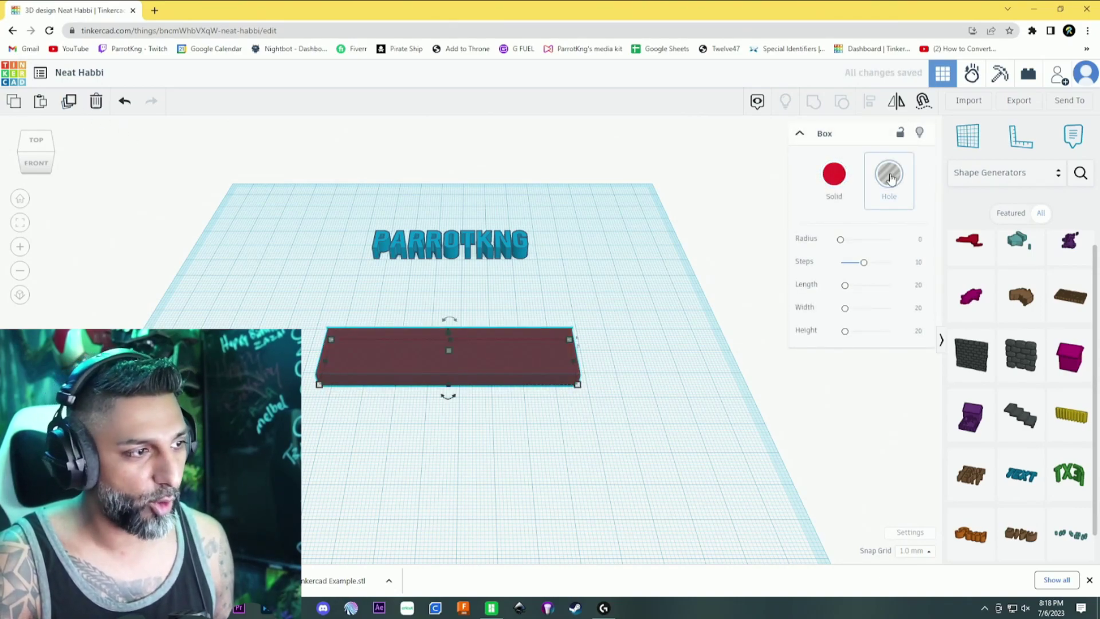
pyautogui.hotkey('ctrl', 'Up')
pyautogui.hotkey('ctrl', 'Up')
pyautogui.hotkey('ctrl', 'Up')
pyautogui.hotkey('ctrl', 'Up')
pyautogui.hotkey('ctrl', 'Up')
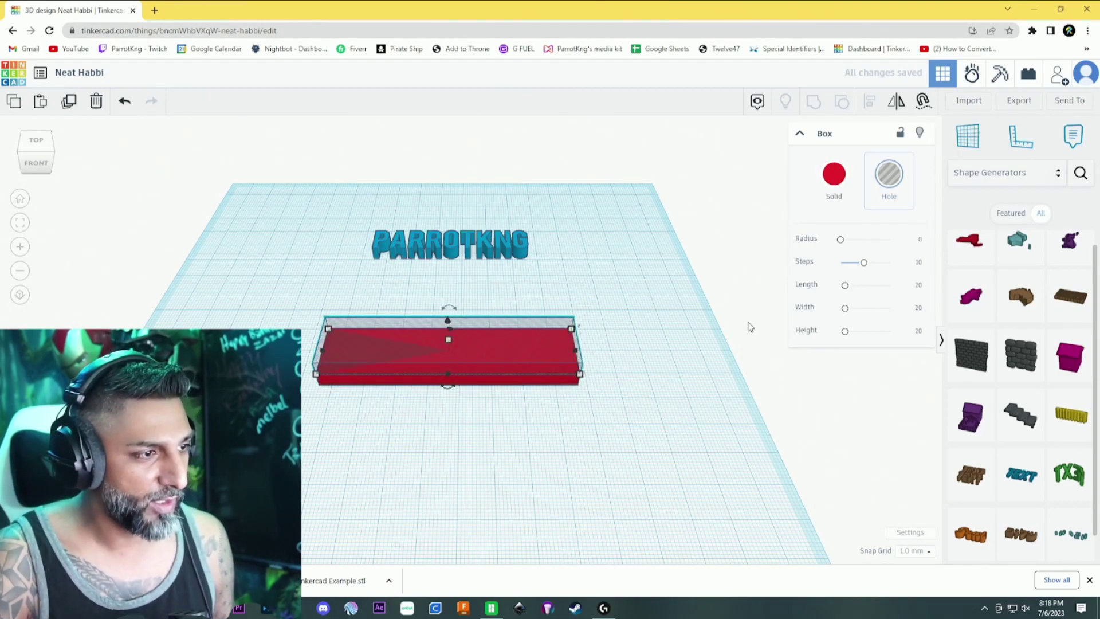
# Set the hole box's elevation to 5 mm above the workplane
pyautogui.click(663, 358)
pyautogui.click(458, 339)
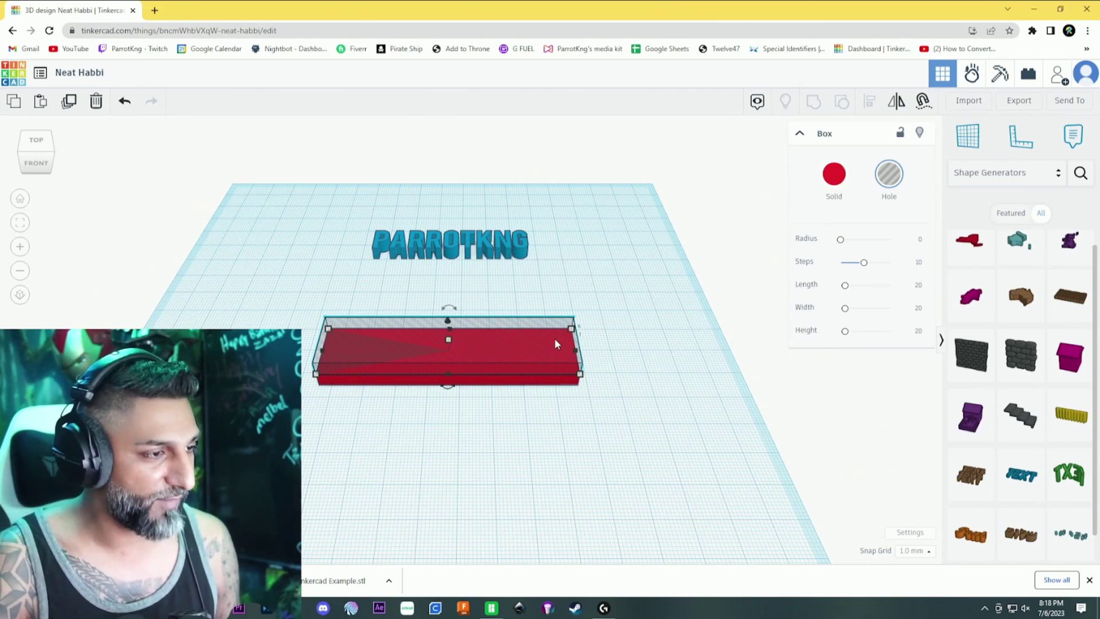
pyautogui.press('d')
pyautogui.moveTo(448, 332); pyautogui.dragTo(449, 323)
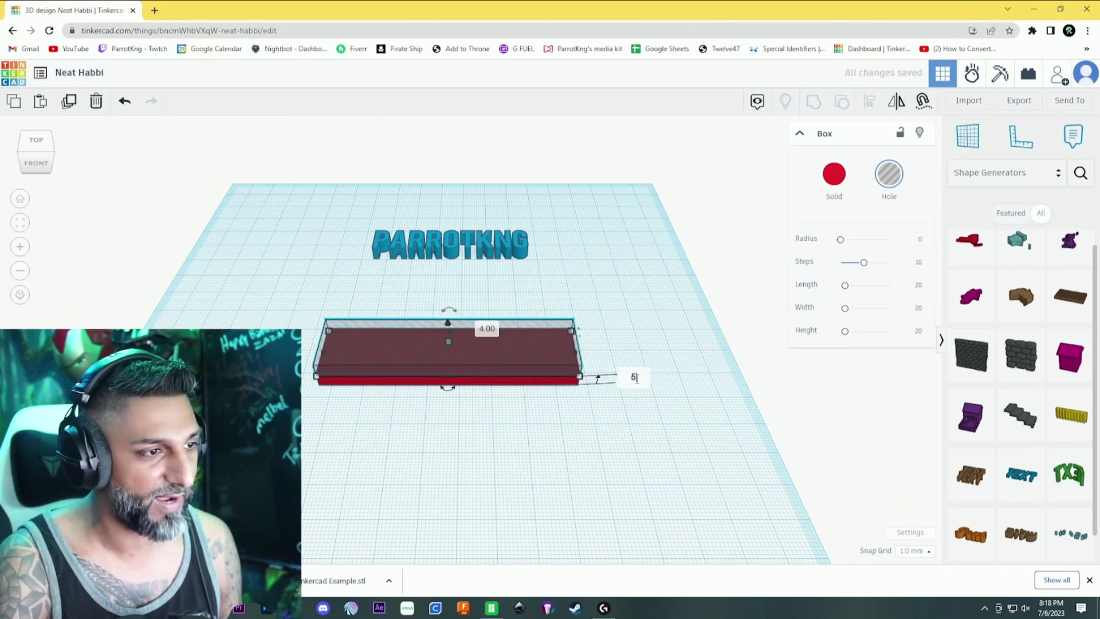
pyautogui.press('Return')
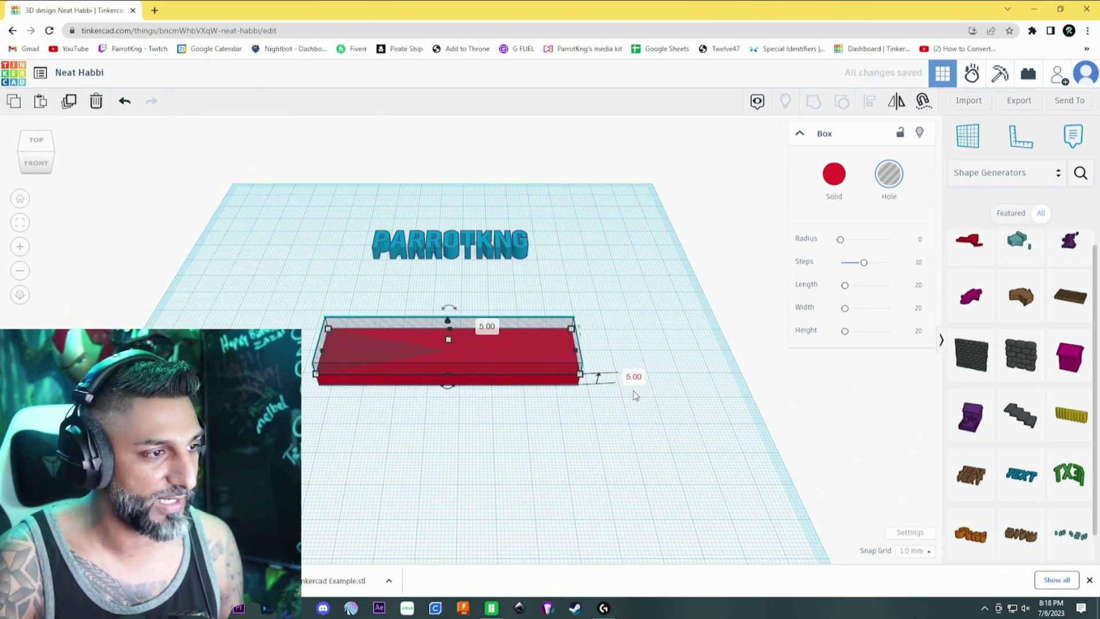
# Group the red box with the hole box and move the ParrotKng text back onto the plate
pyautogui.click(539, 417)
pyautogui.moveTo(635, 421); pyautogui.dragTo(303, 307)
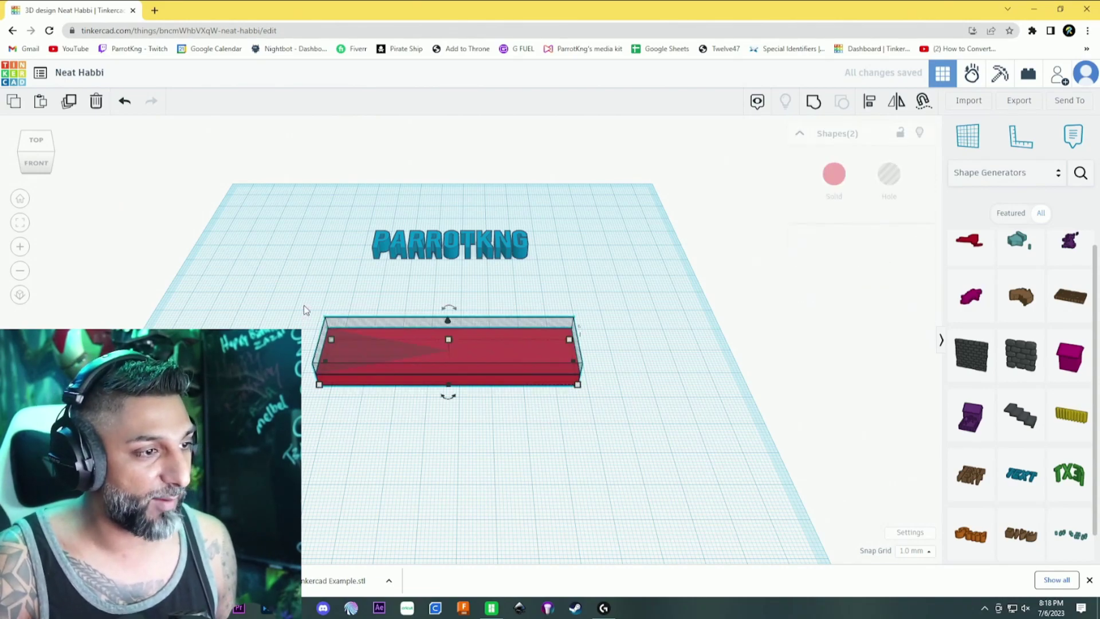
pyautogui.hotkey('ctrl', 'g')
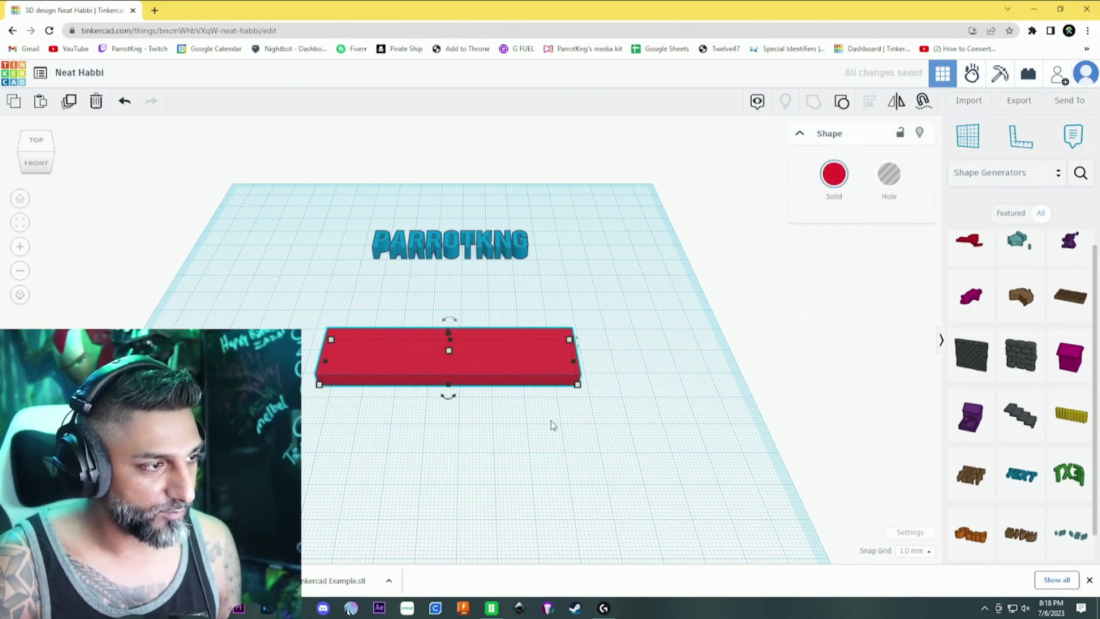
pyautogui.click(554, 423)
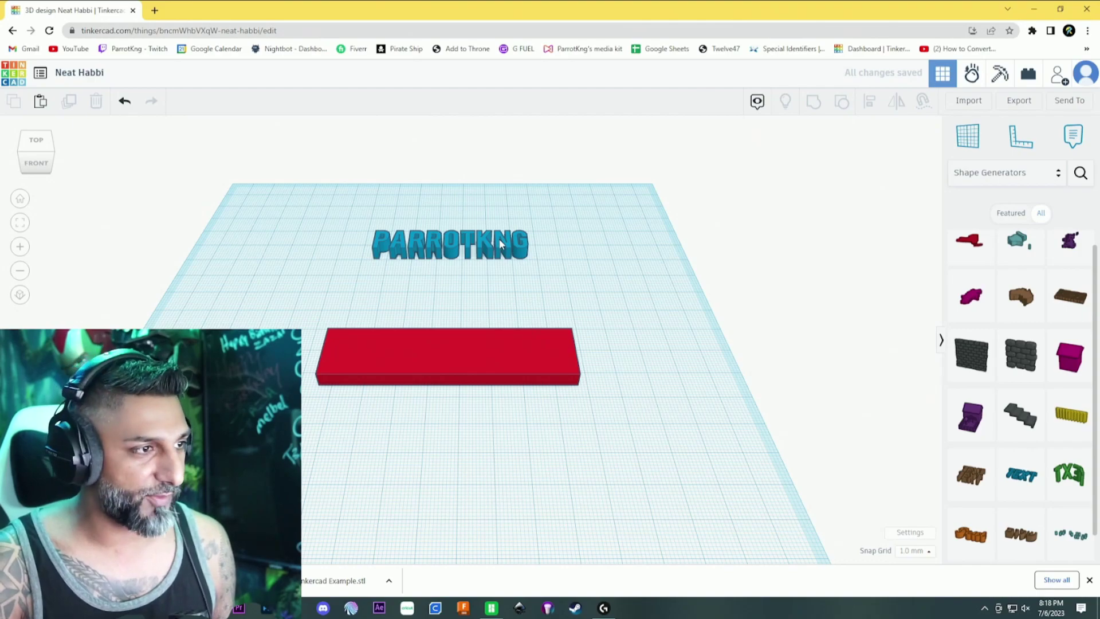
pyautogui.moveTo(500, 238); pyautogui.dragTo(504, 358)
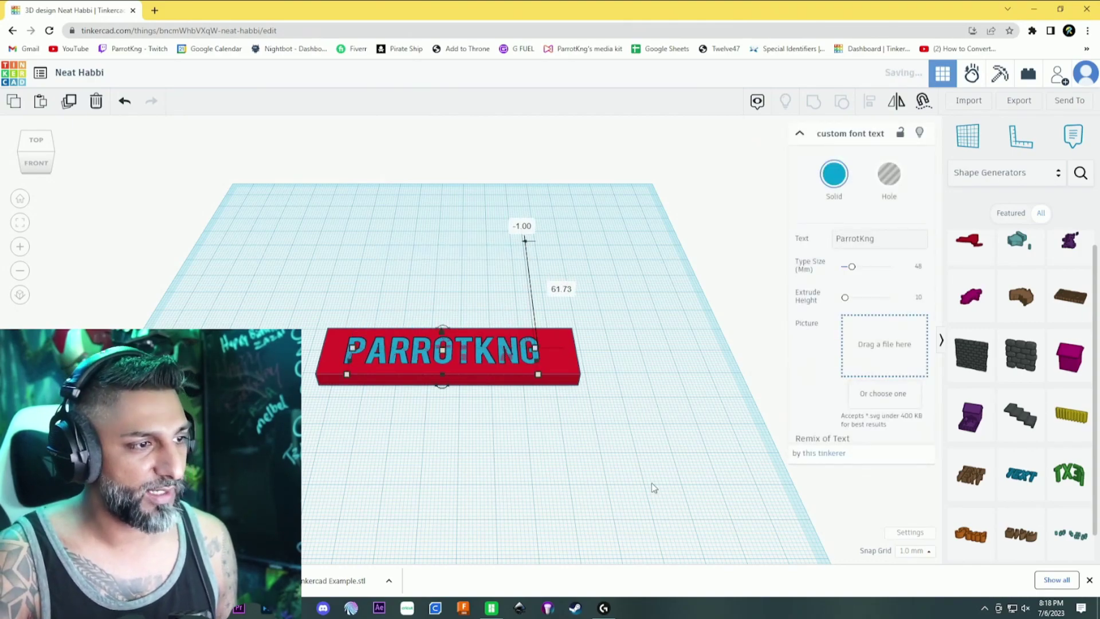
# Select the grouped plate and the text together and export them as STL, overwriting Tinkercad Example.stl in the Bambu\Video folder
pyautogui.moveTo(645, 472); pyautogui.dragTo(275, 281)
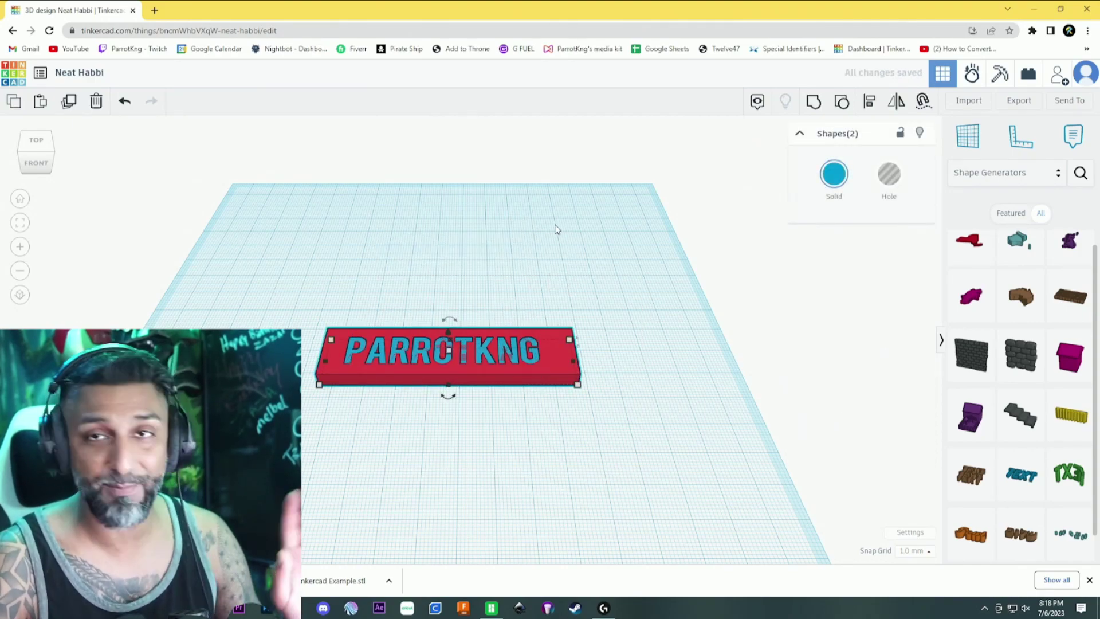
pyautogui.click(1018, 114)
pyautogui.click(582, 335)
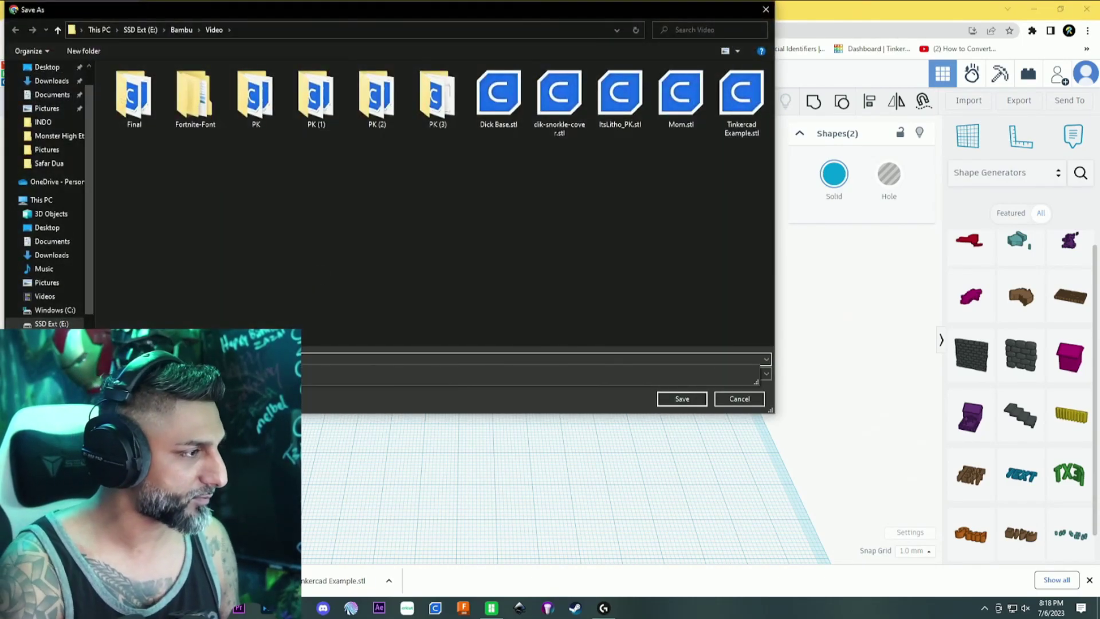
pyautogui.press('Return')
pyautogui.press('y')
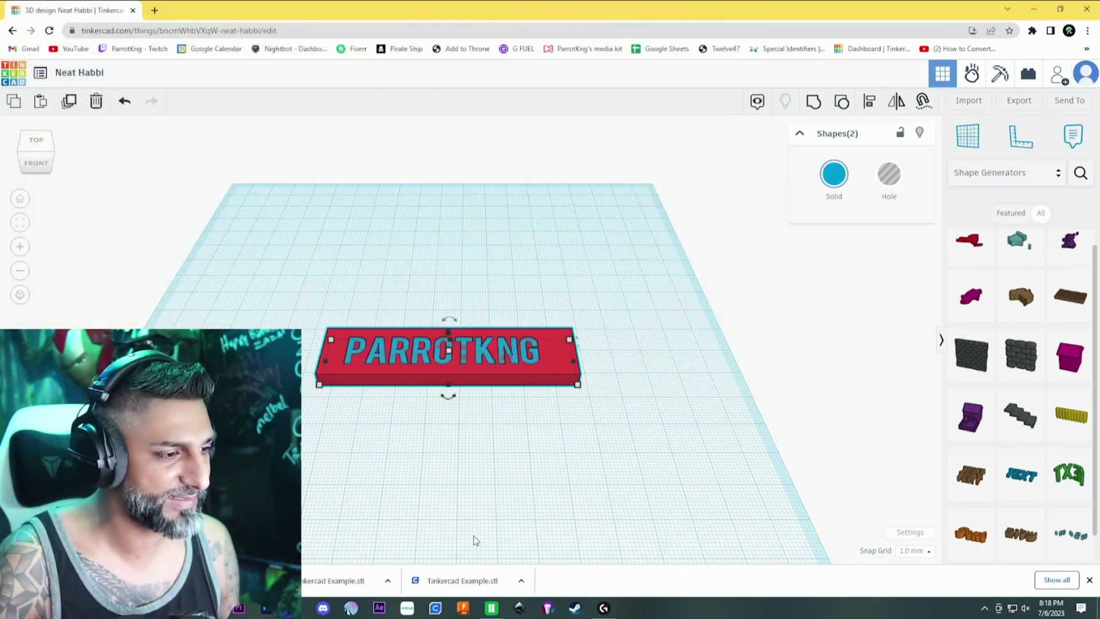
# Switch to Bambu Studio, delete the old plate, and import the newly exported Tinkercad Example.stl from the Bambu\Video folder
pyautogui.click(491, 608)
pyautogui.click(645, 53)
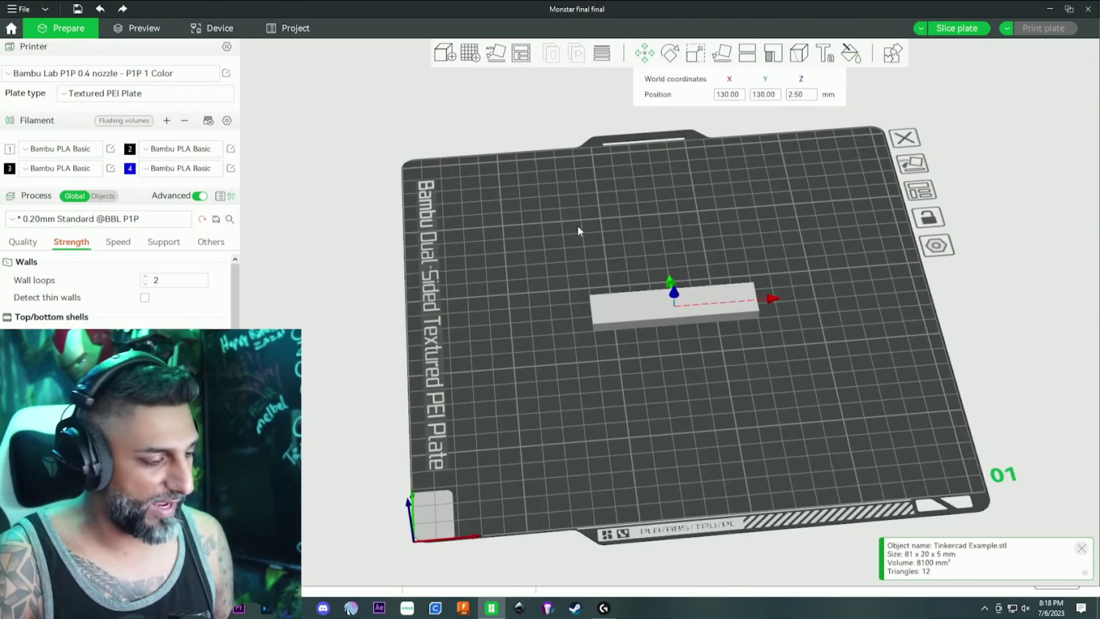
pyautogui.press('Delete')
pyautogui.hotkey('ctrl', 'i')
pyautogui.scroll(-5, 356, 203)
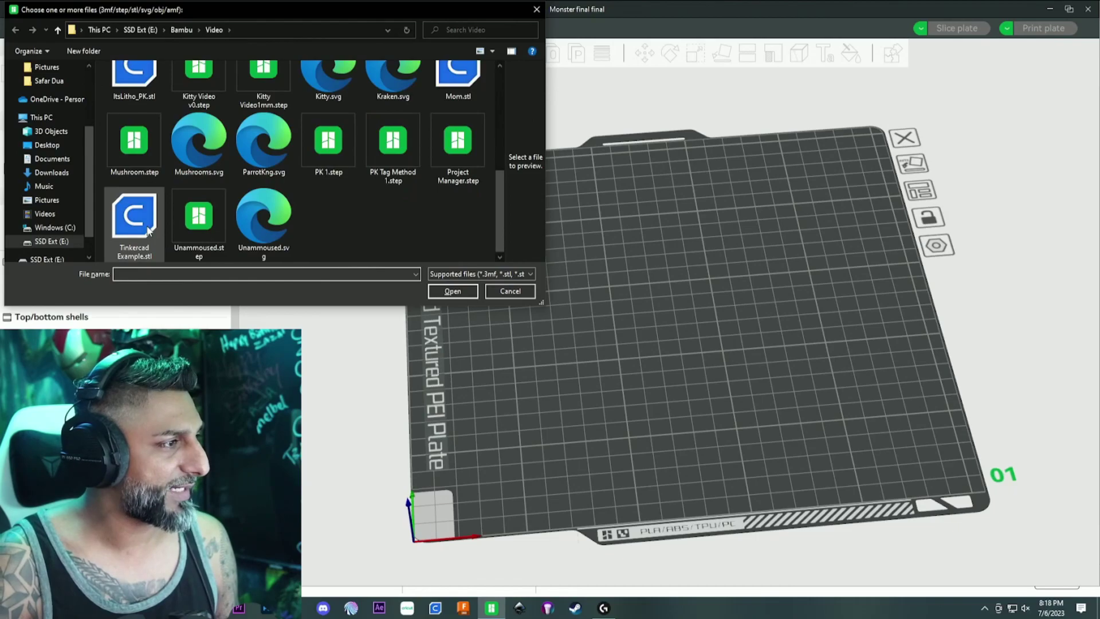
pyautogui.click(137, 232)
pyautogui.click(453, 291)
pyautogui.scroll(5, 718, 303)
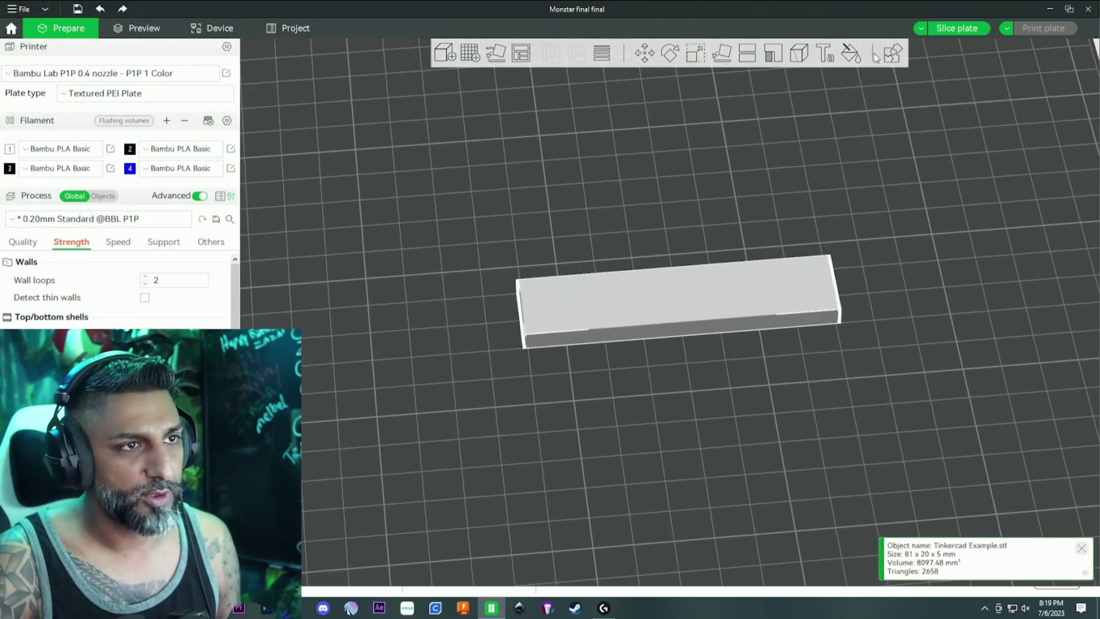
# Color every letter of ParrotKng on the imported plate with blue filament 4 using the Fill tool, and leave color painting
pyautogui.press('n')
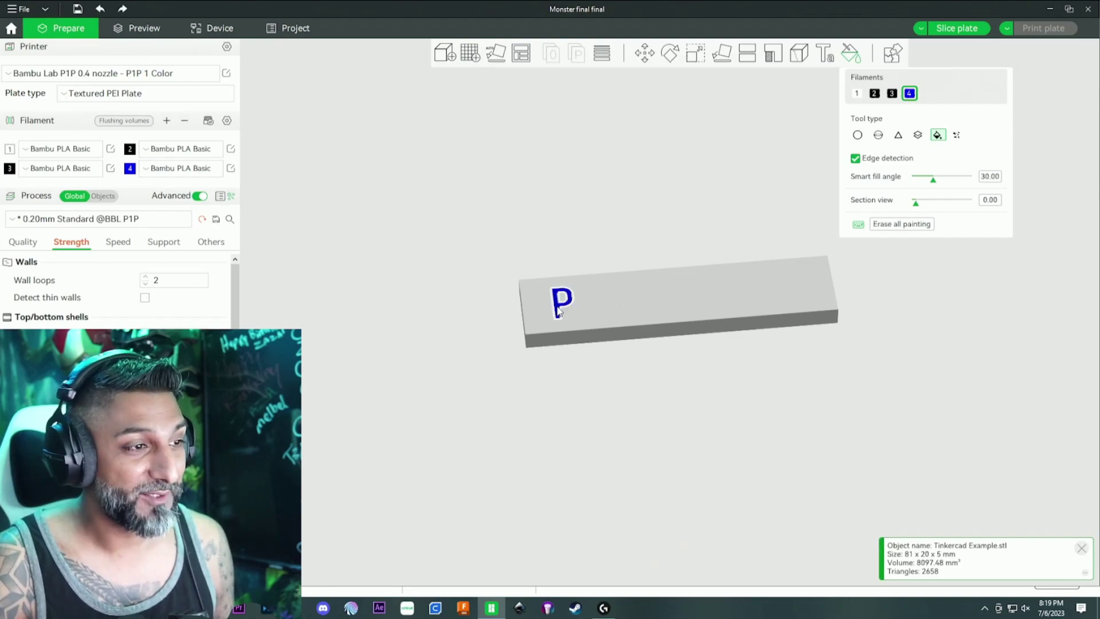
pyautogui.click(619, 299)
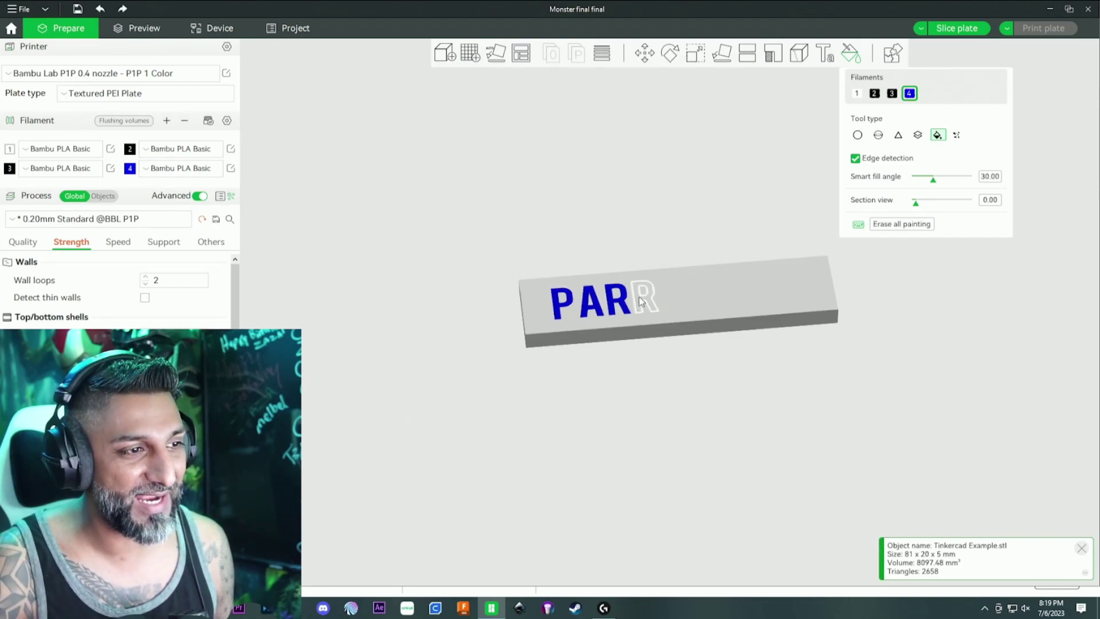
pyautogui.click(645, 297)
pyautogui.click(667, 298)
pyautogui.click(699, 296)
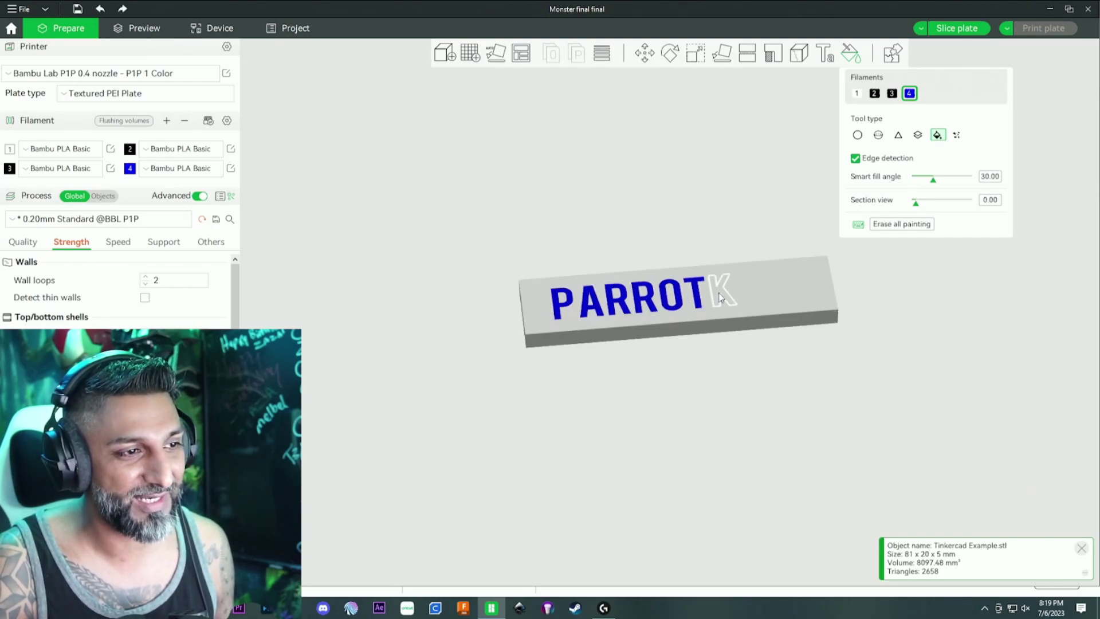
pyautogui.click(720, 296)
pyautogui.click(755, 294)
pyautogui.click(779, 293)
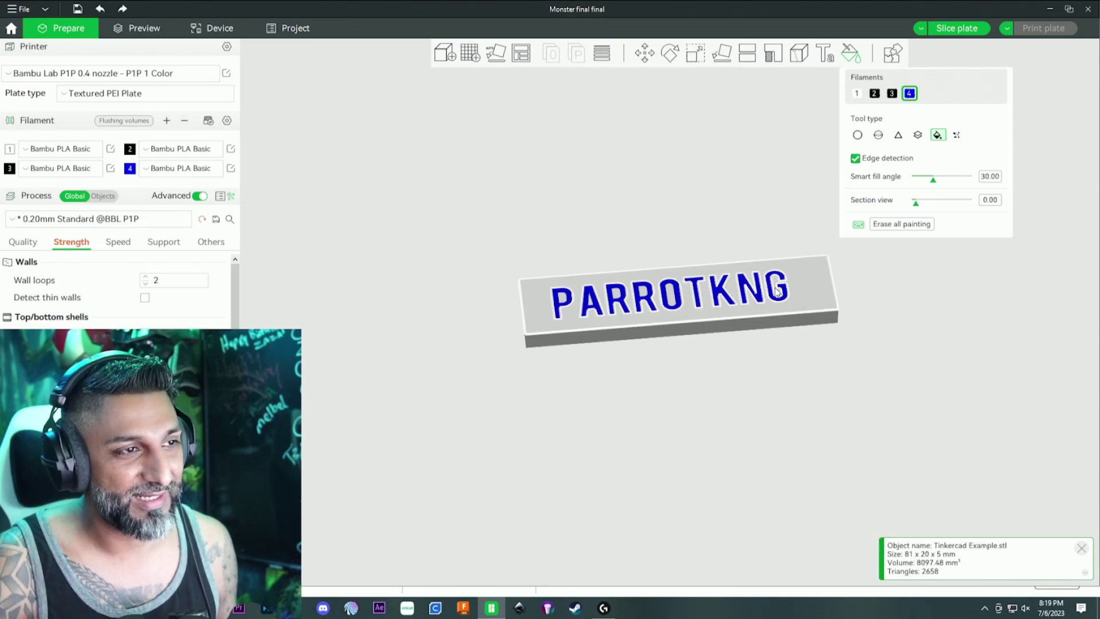
pyautogui.click(645, 52)
# Slice the plate with the lettering facing up and examine the filament use and time estimate in the preview
pyautogui.scroll(-5, 710, 183)
pyautogui.click(957, 28)
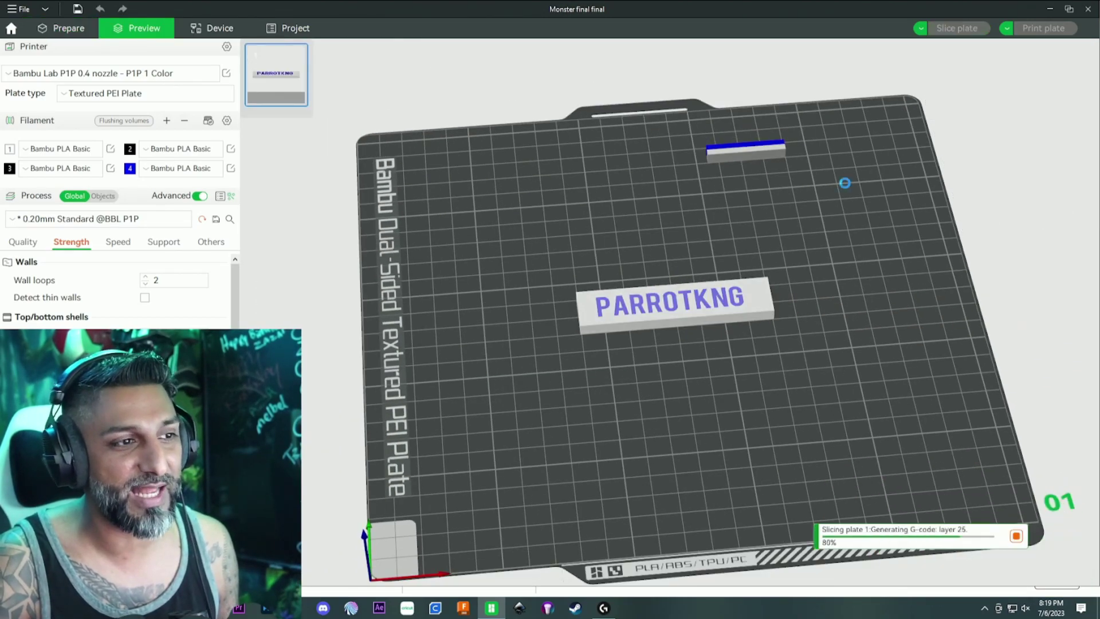
pyautogui.moveTo(1073, 130); pyautogui.dragTo(1091, 97)
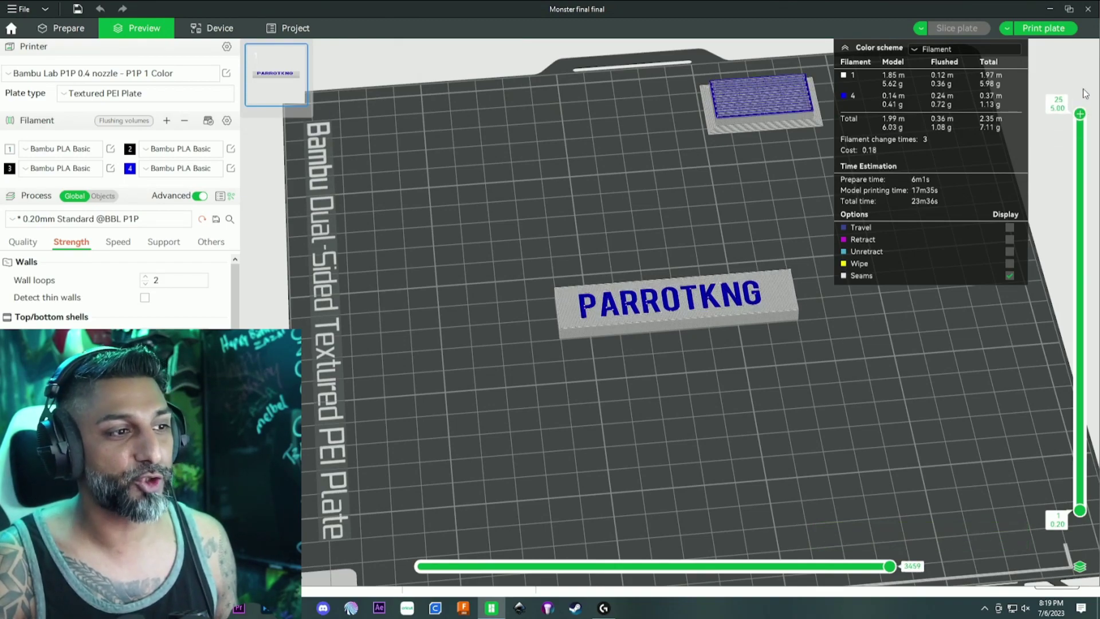
# Return to model preparation and rotate the name plate 180 degrees about the Y axis so the lettering faces the bed
pyautogui.click(66, 28)
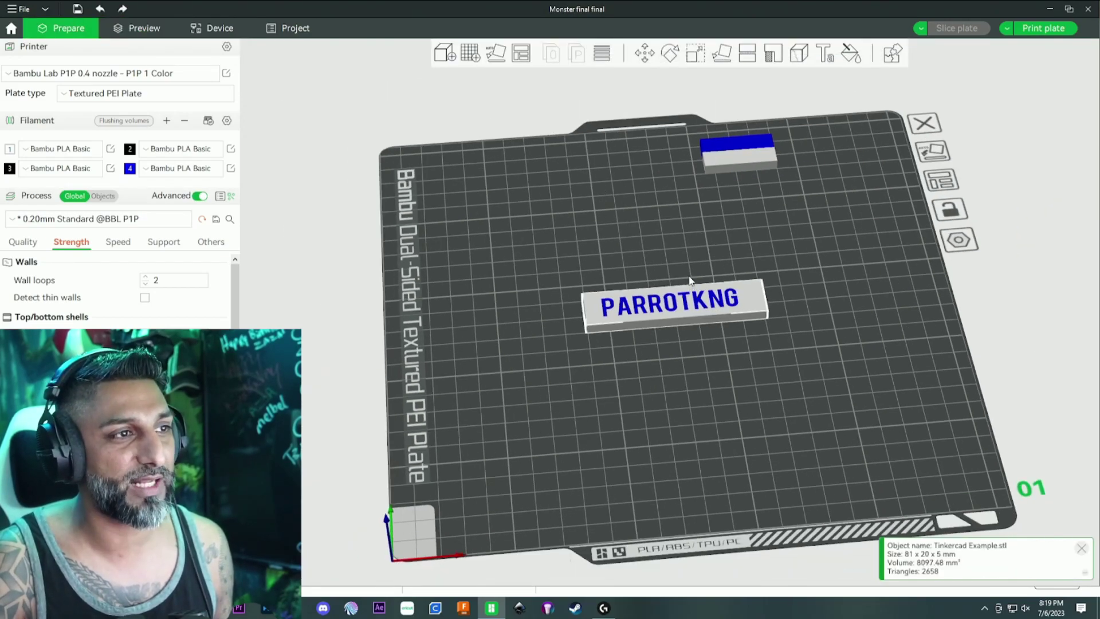
pyautogui.click(669, 56)
pyautogui.moveTo(657, 167); pyautogui.dragTo(655, 138)
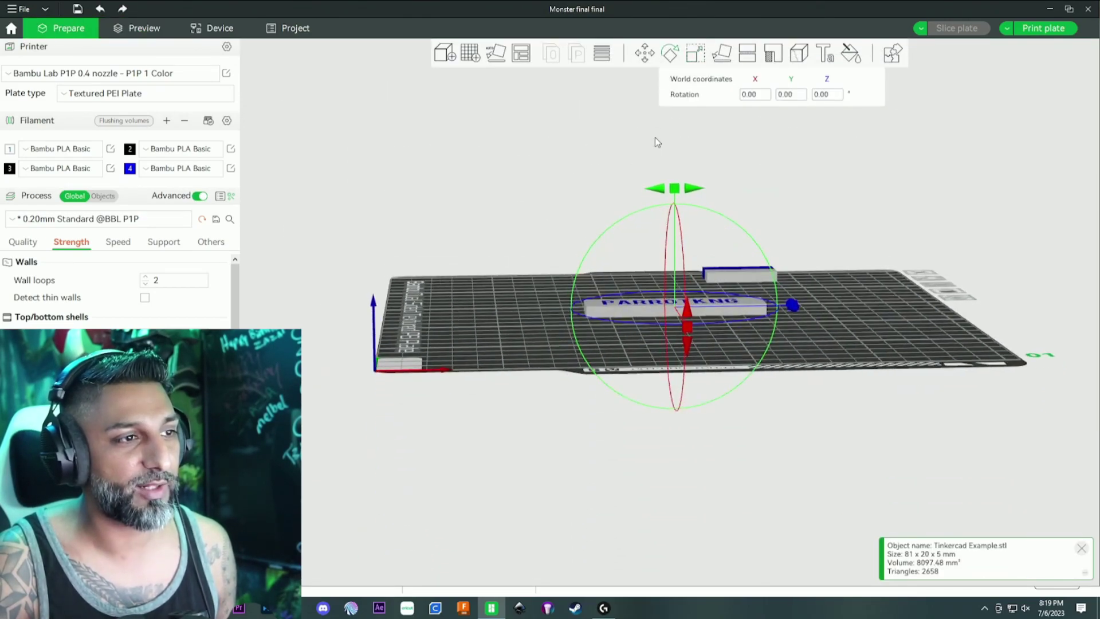
pyautogui.moveTo(688, 188); pyautogui.dragTo(685, 352)
pyautogui.press('1')
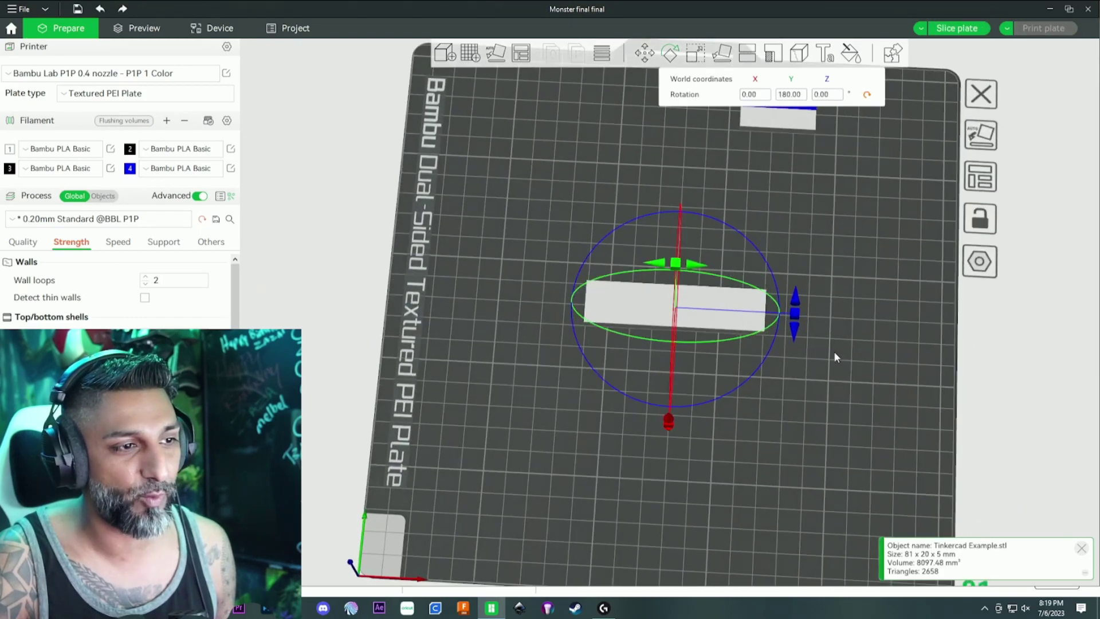
# Slice the face-down name plate, review its preview, and switch to Tinkercad
pyautogui.click(956, 29)
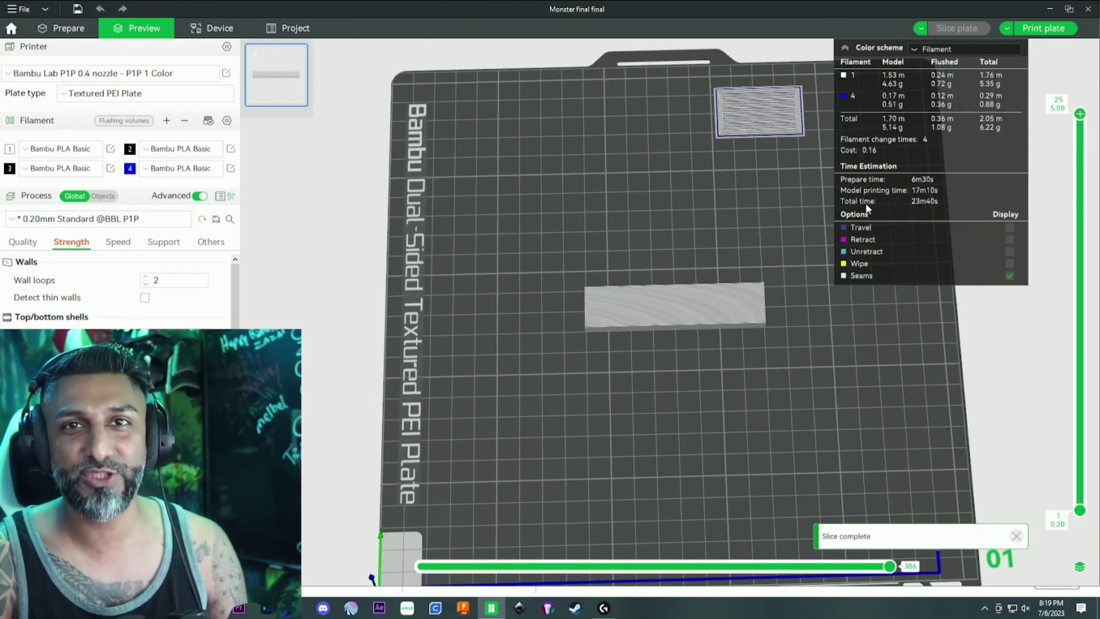
pyautogui.moveTo(1080, 114)
pyautogui.mouseDown()
pyautogui.moveTo(1076, 494)
pyautogui.moveTo(1080, 114)
pyautogui.mouseUp()
pyautogui.scroll(-2, 841, 345)
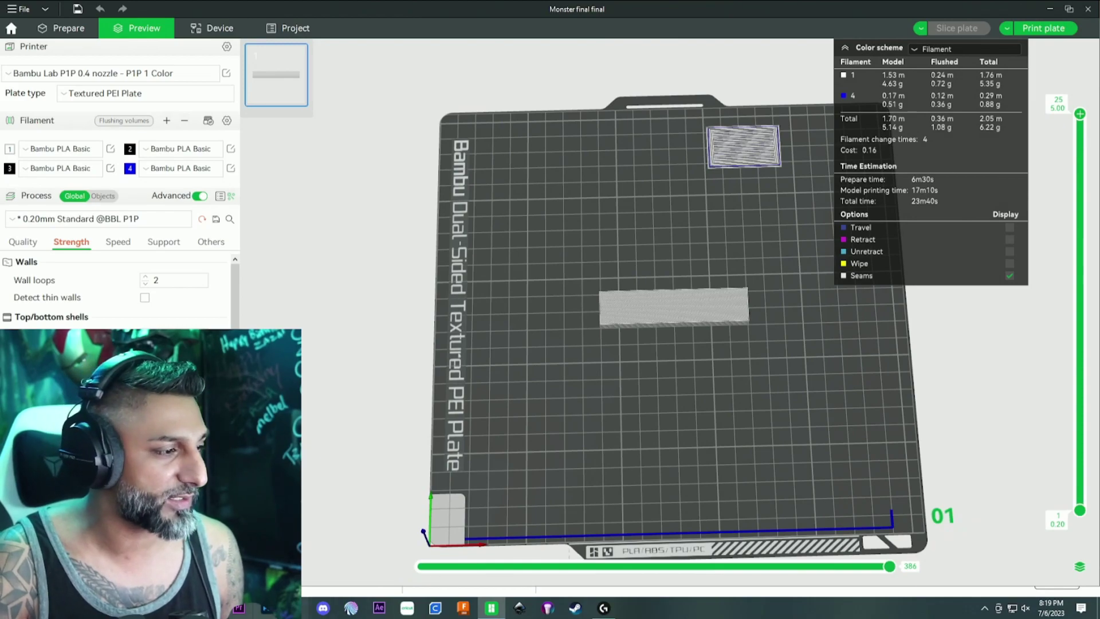
pyautogui.hotkey('alt', 'Tab')
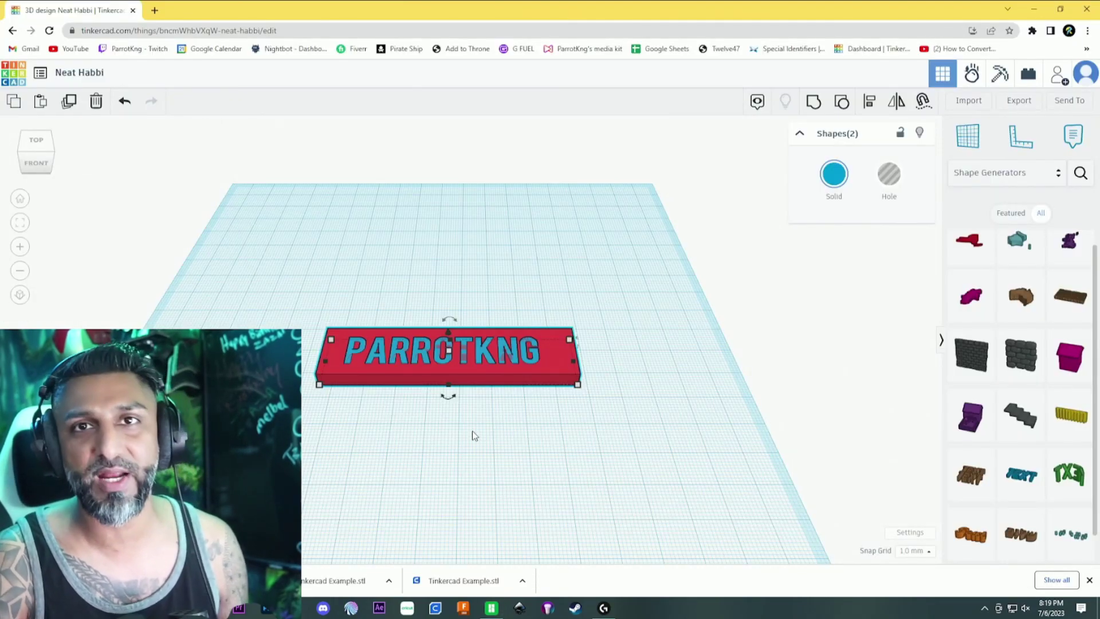